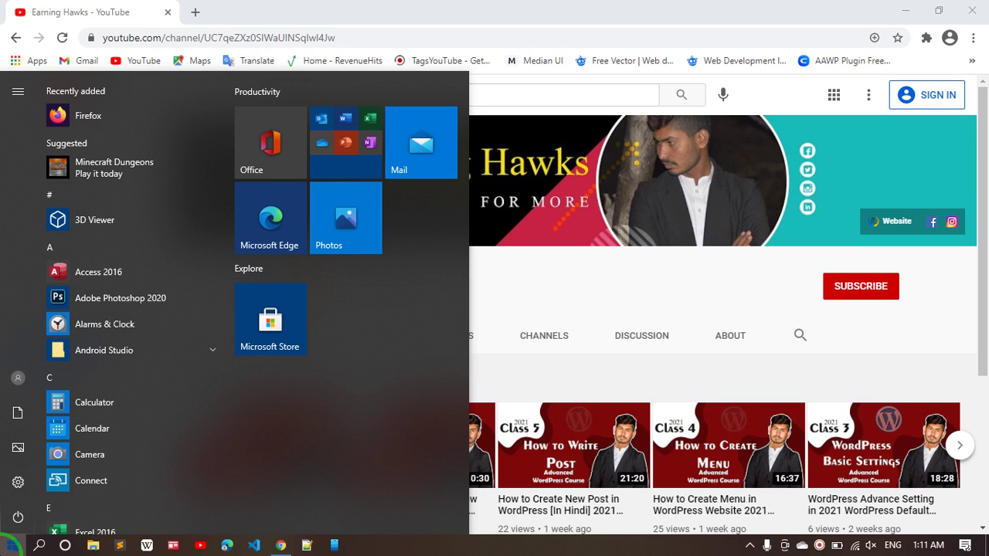
# - Search the Start menu for 'xam' to find the XAMPP Control Panel
pyautogui.write('xam')
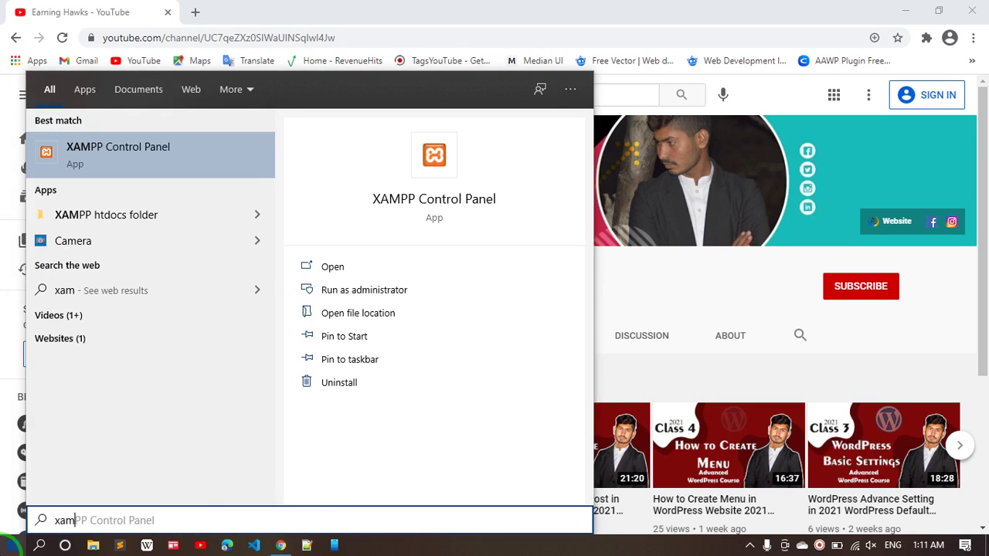
pyautogui.press('Escape')
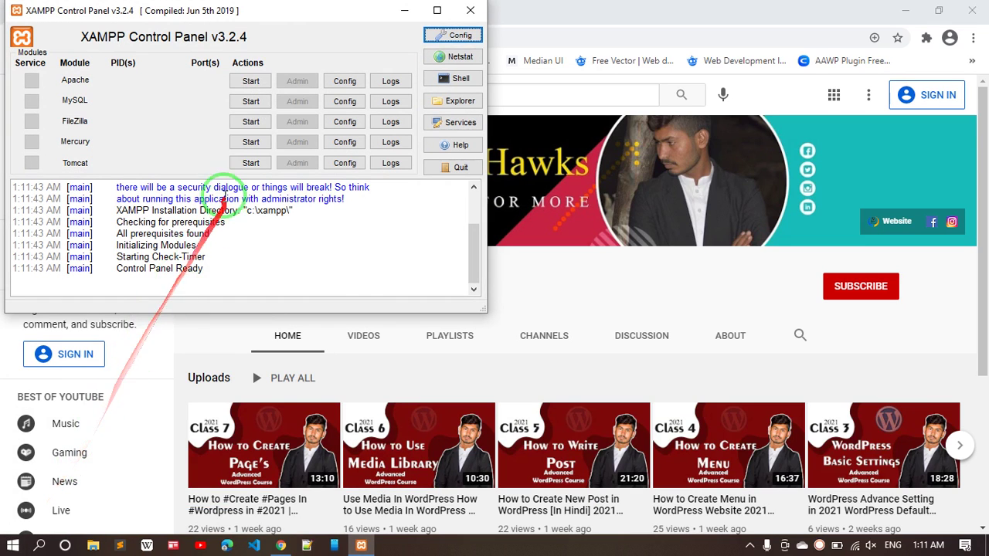
# - Start Apache and MySQL in XAMPP, minimise it, and open a new browser tab
pyautogui.click(258, 81)
pyautogui.click(251, 101)
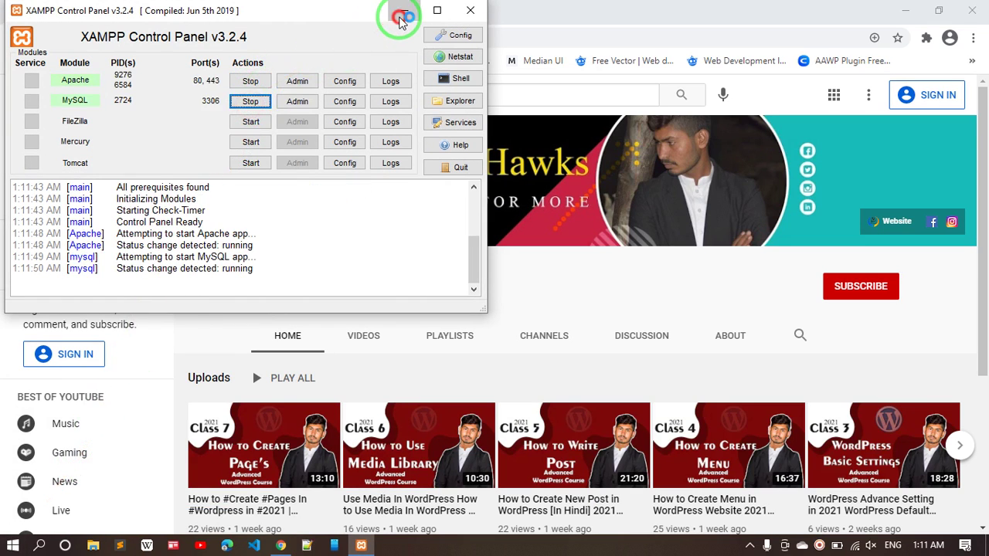
pyautogui.click(404, 10)
pyautogui.click(197, 13)
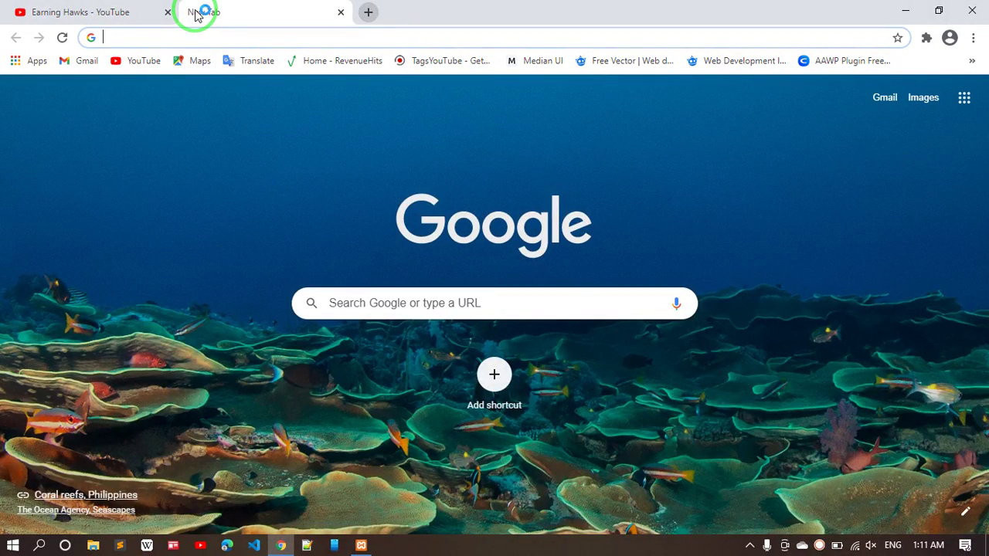
# - Load localhost/website and go on to its /login page
pyautogui.write('local')
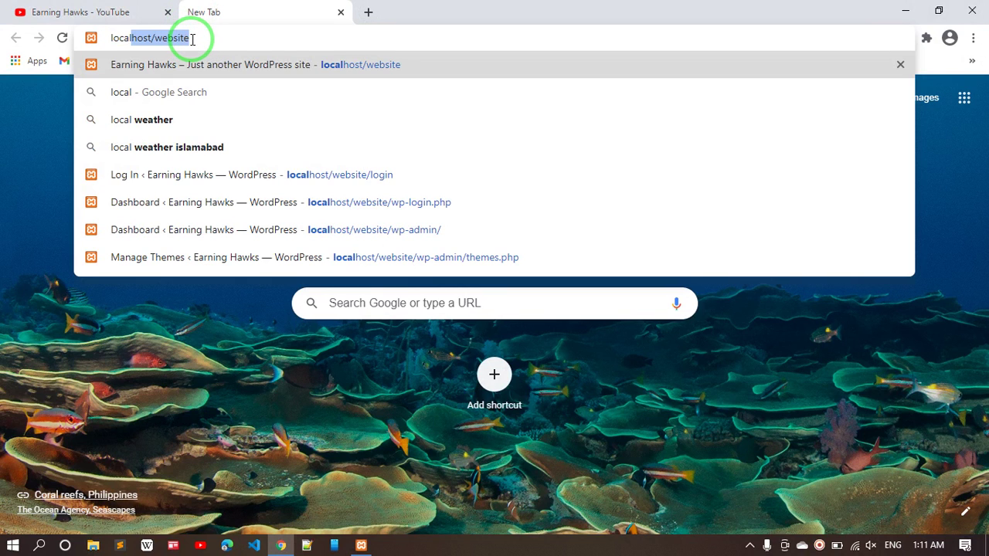
pyautogui.press('Return')
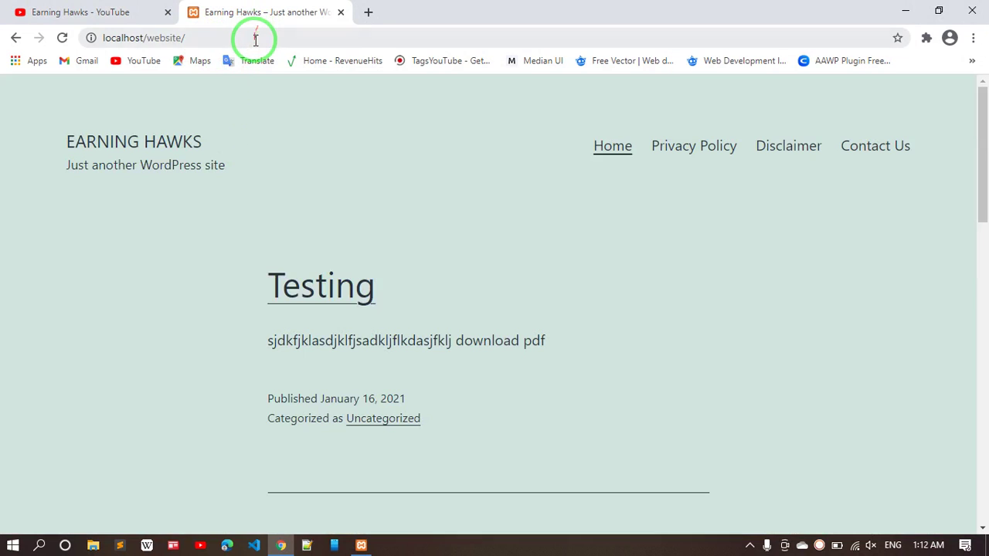
pyautogui.click(255, 39)
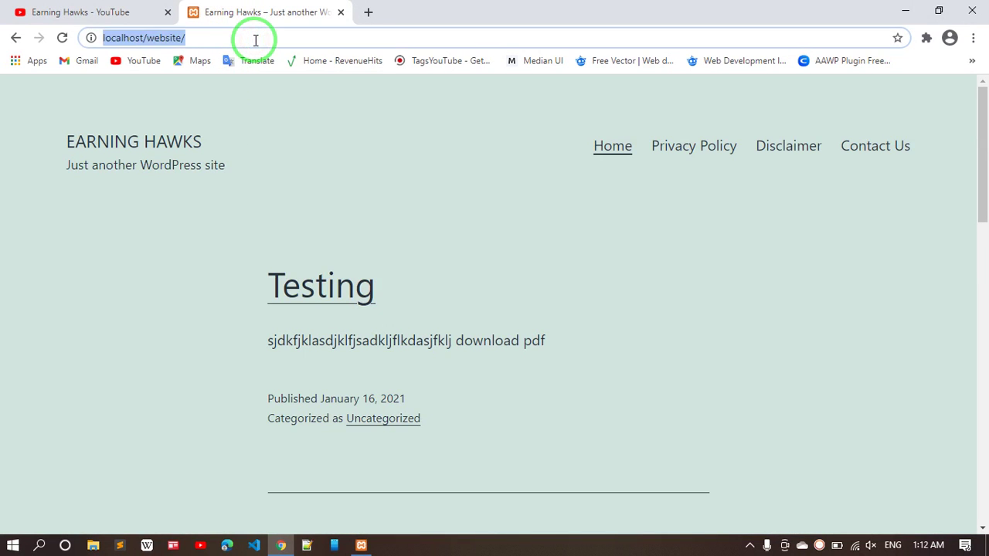
pyautogui.click(255, 38)
pyautogui.write('lo')
pyautogui.press('Return')
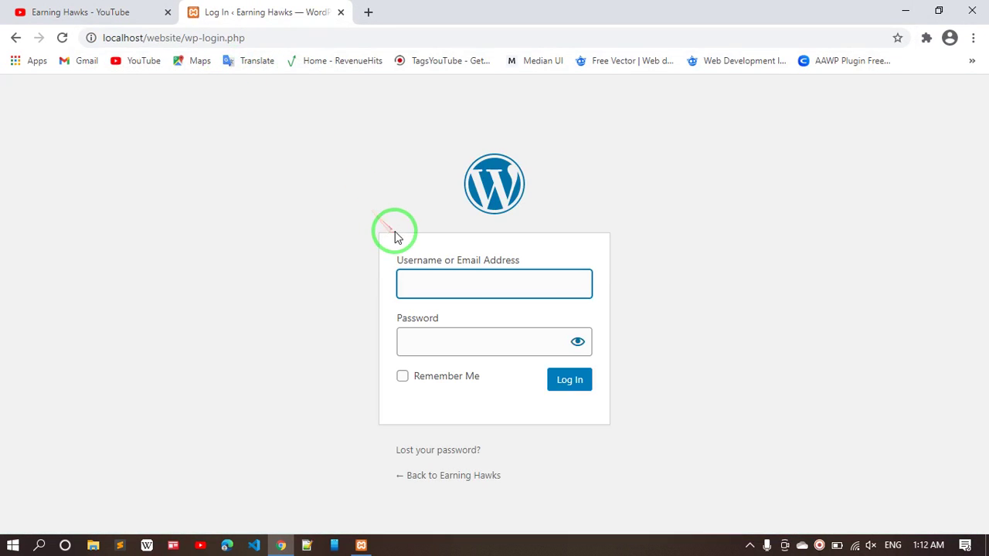
# - Sign in with the saved username and the account password
pyautogui.write('we')
pyautogui.press('Down')
pyautogui.press('Return')
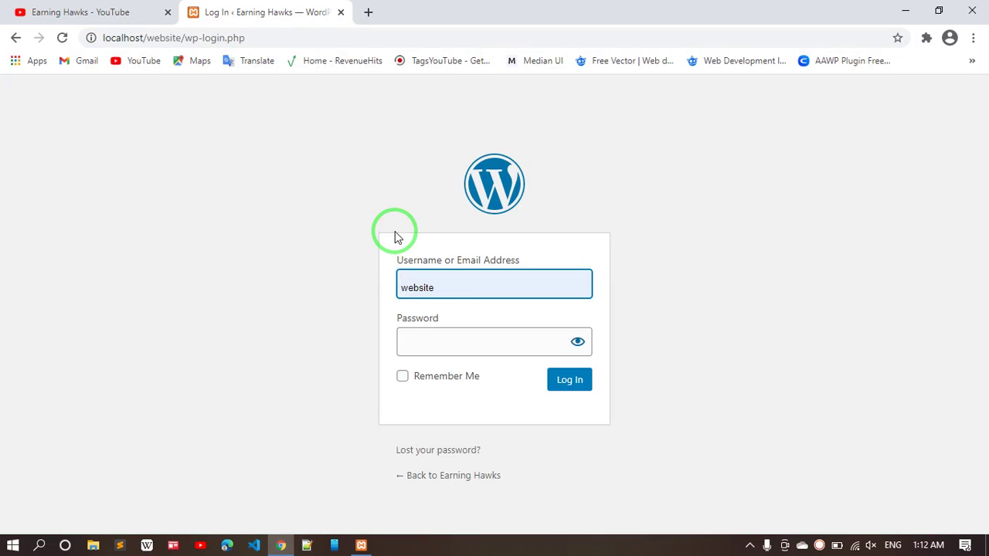
pyautogui.press('Tab')
pyautogui.write('w')
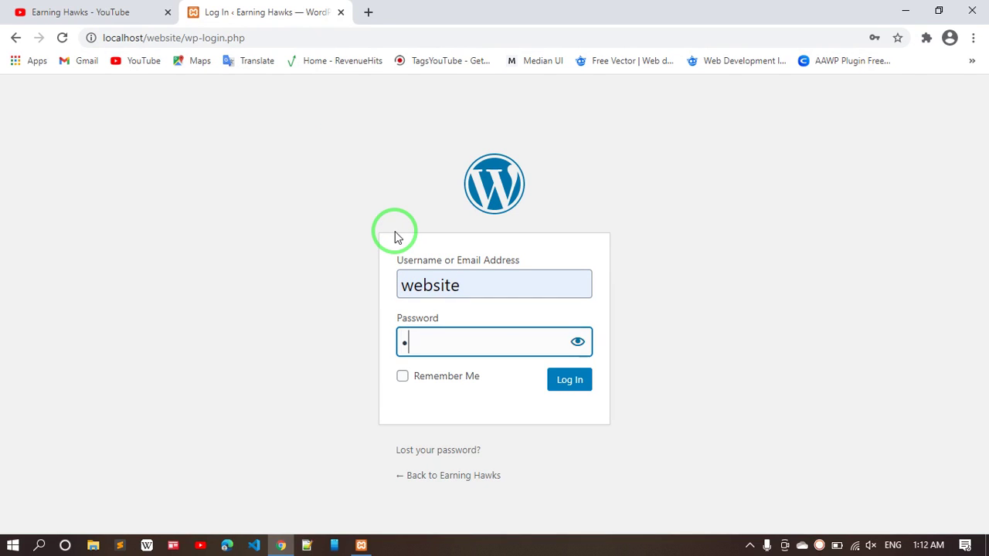
pyautogui.write('ebsite@12345')
pyautogui.press('Return')
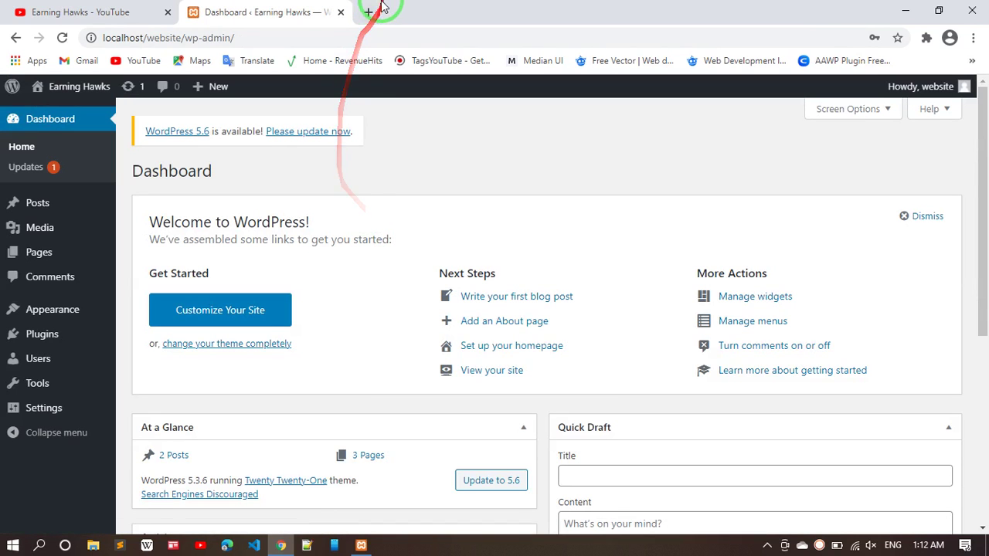
# - View the Earning Hawks front page in a new tab, then return to the Dashboard tab
pyautogui.click(369, 10)
pyautogui.write('lo')
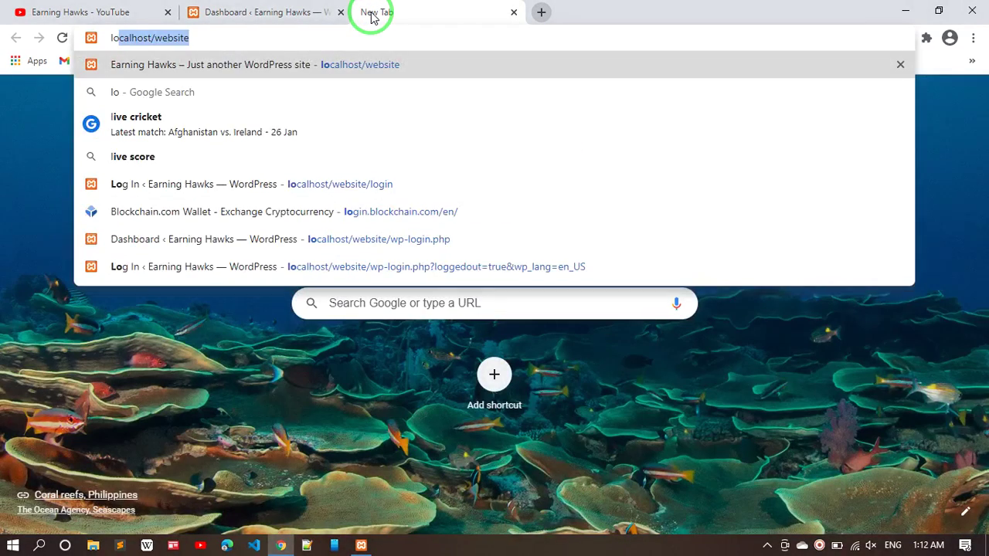
pyautogui.press('Return')
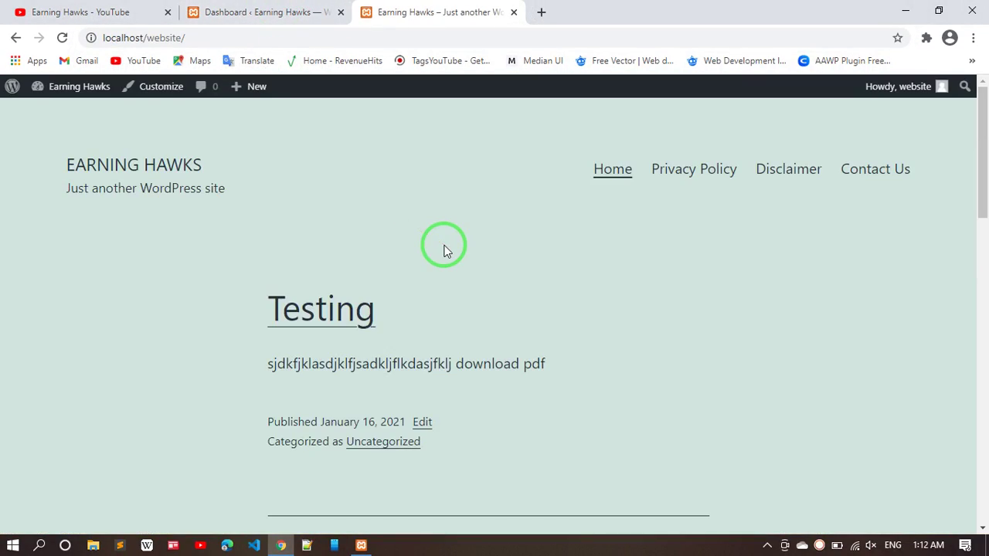
pyautogui.scroll(-5, 443, 249)
pyautogui.scroll(5, 443, 250)
pyautogui.scroll(-12, 444, 250)
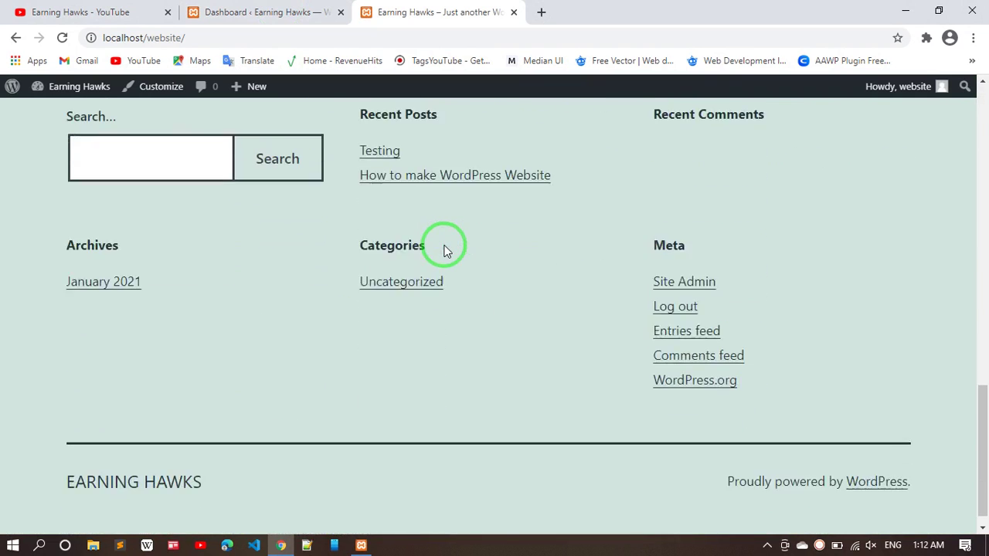
pyautogui.click(302, 10)
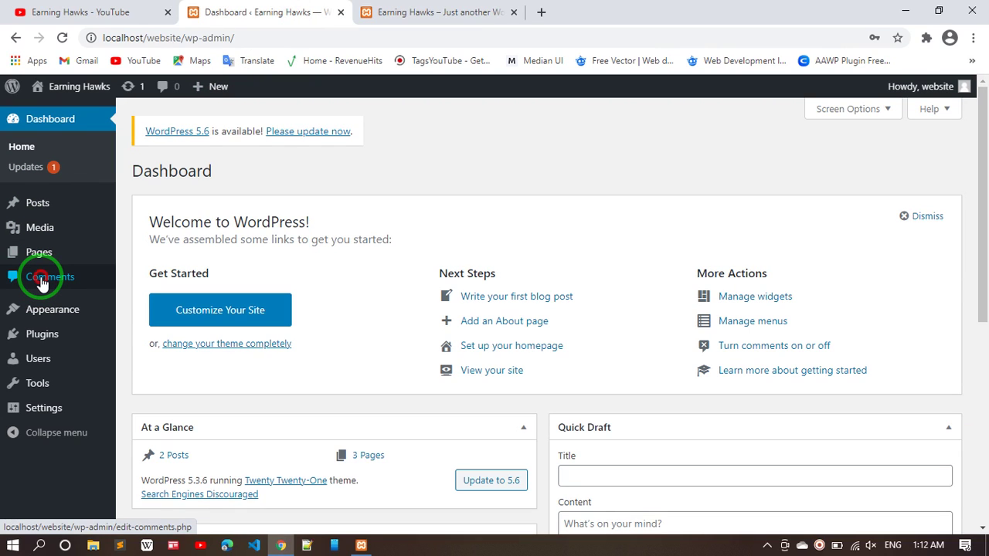
# - Visit the Comments page, then go to Appearance > Themes
pyautogui.click(42, 278)
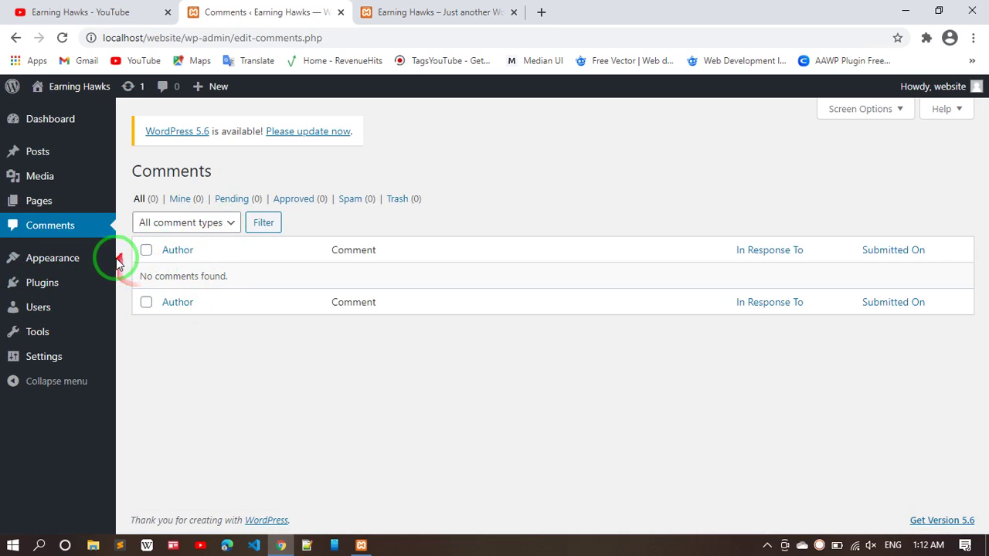
pyautogui.moveTo(80, 257)
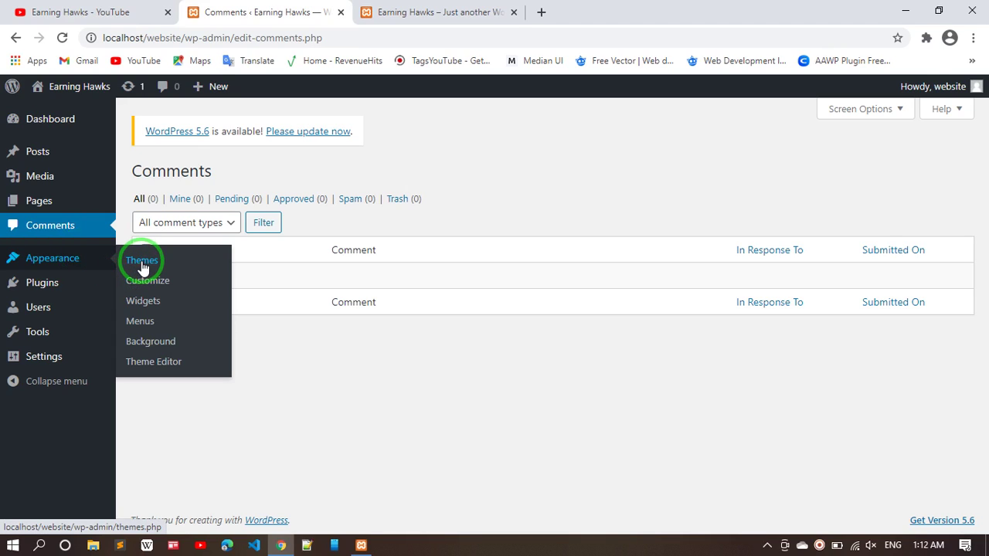
pyautogui.click(142, 263)
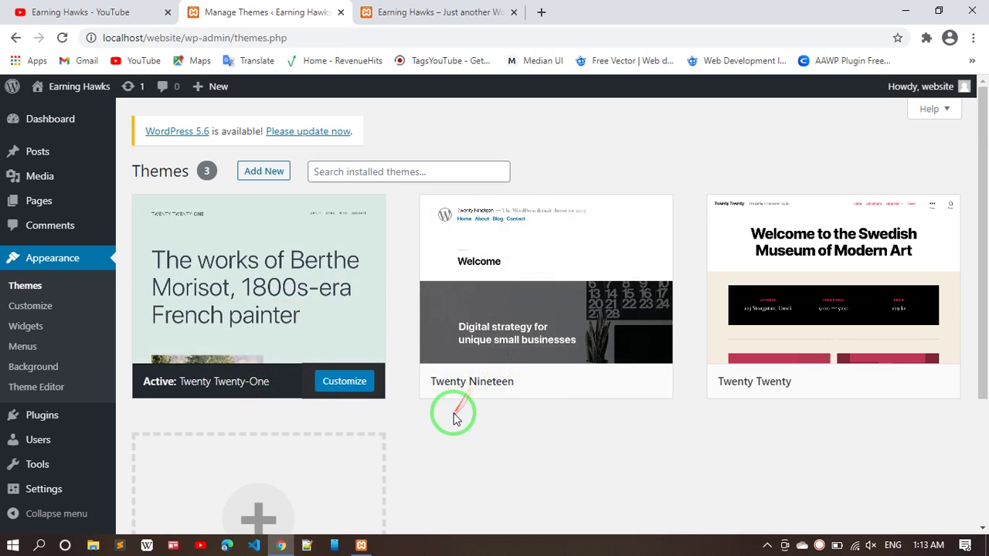
# - Activate Twenty Nineteen and reload the front page to inspect its new look
pyautogui.click(552, 382)
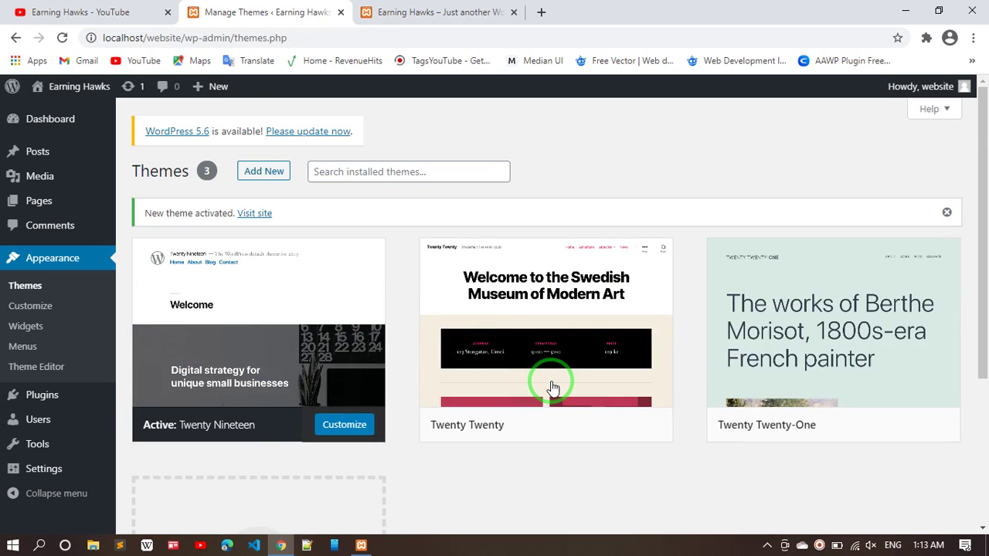
pyautogui.moveTo(275, 258)
pyautogui.mouseDown()
pyautogui.moveTo(198, 216)
pyautogui.moveTo(371, 99)
pyautogui.mouseUp()
pyautogui.click(410, 12)
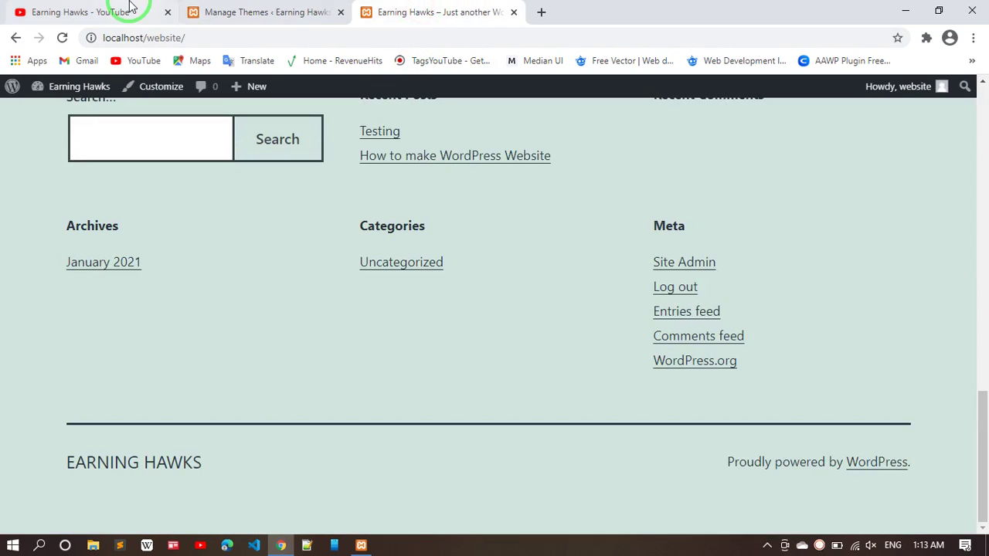
pyautogui.click(62, 38)
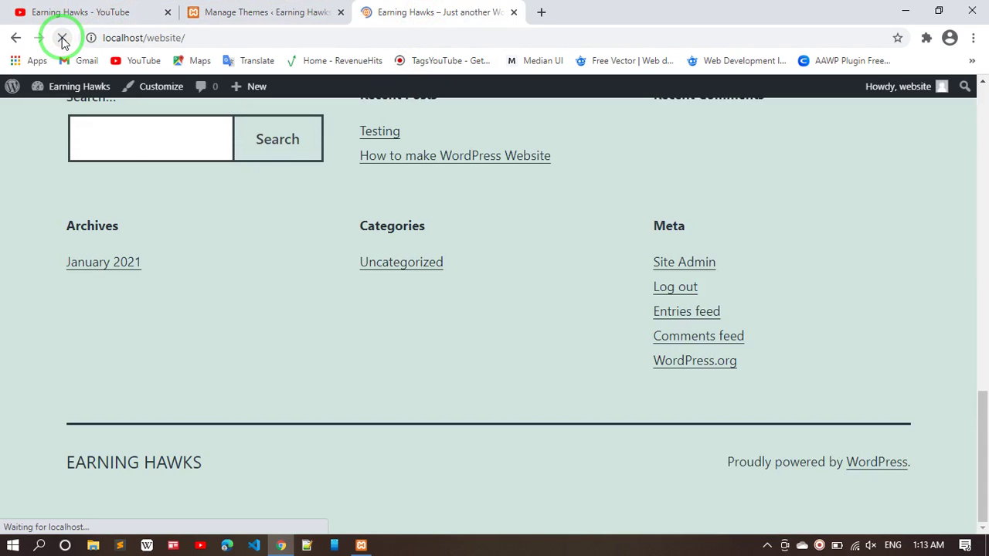
pyautogui.scroll(-1, 393, 193)
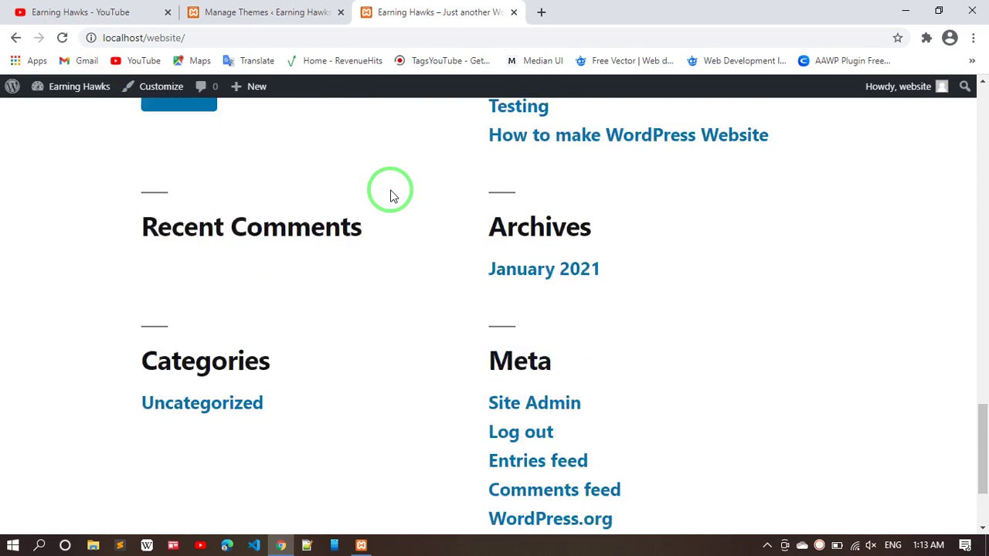
pyautogui.scroll(10, 391, 196)
pyautogui.scroll(15, 391, 194)
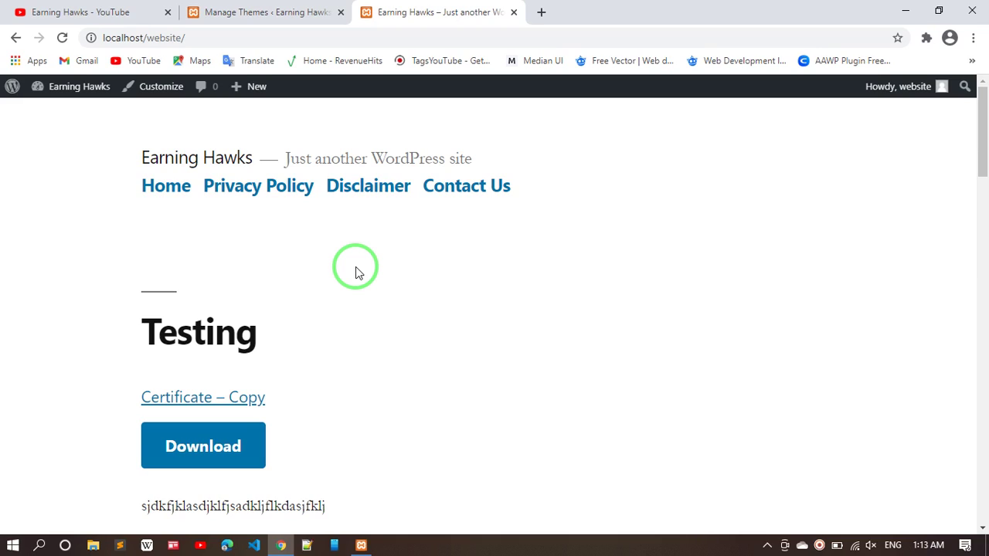
pyautogui.click(249, 10)
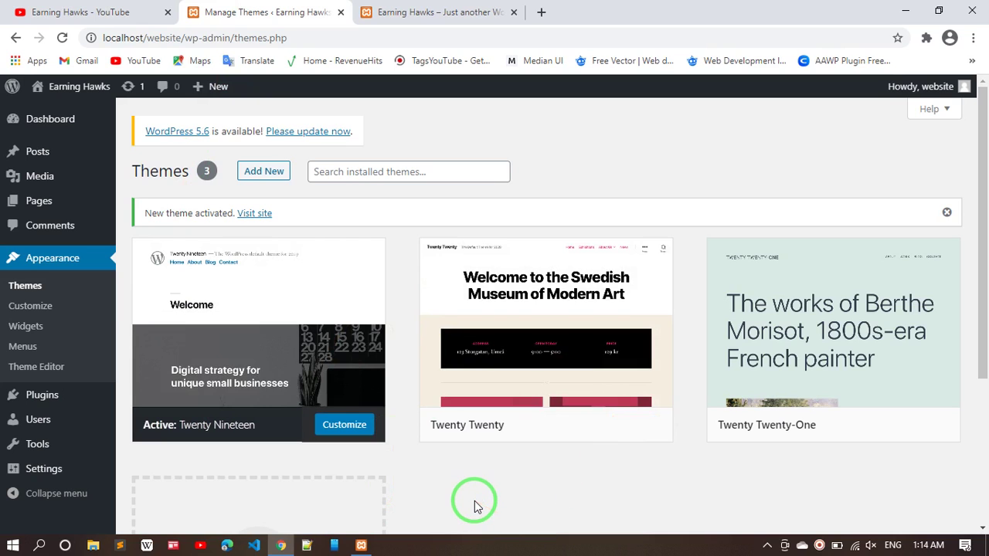
# - Browse the featured themes under Add New and install Supreme Directory
pyautogui.scroll(-1, 475, 506)
pyautogui.scroll(1, 472, 505)
pyautogui.scroll(-3, 460, 500)
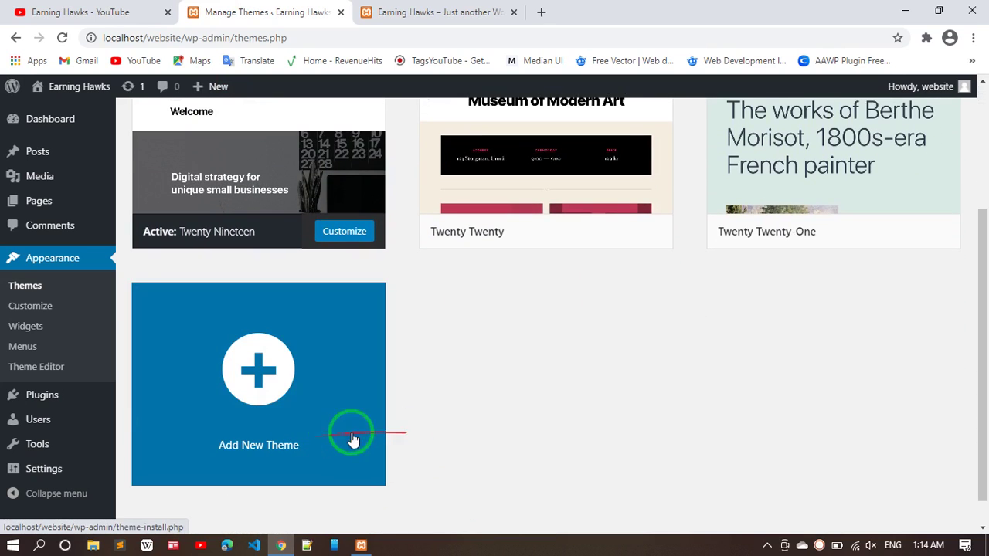
pyautogui.click(243, 392)
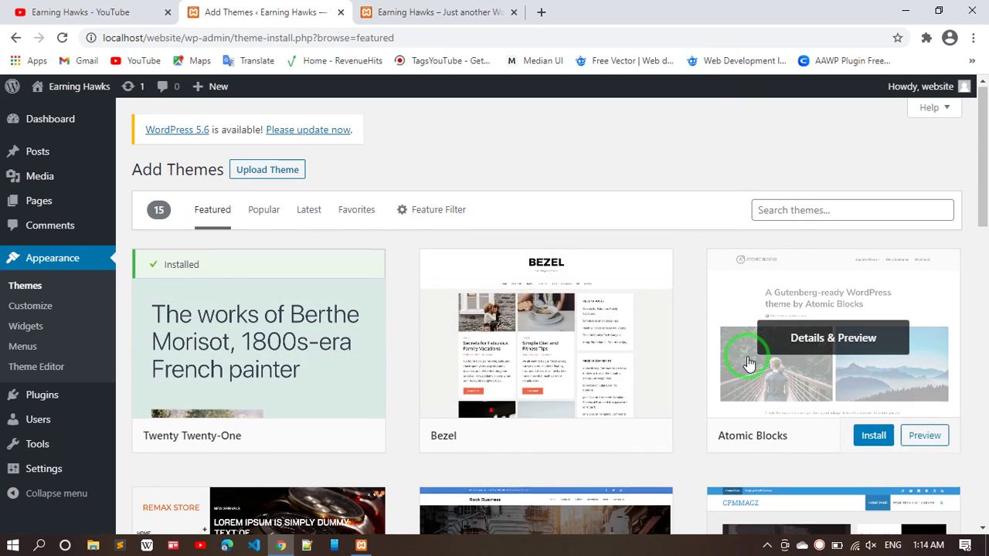
pyautogui.scroll(-2, 747, 357)
pyautogui.scroll(-2, 626, 381)
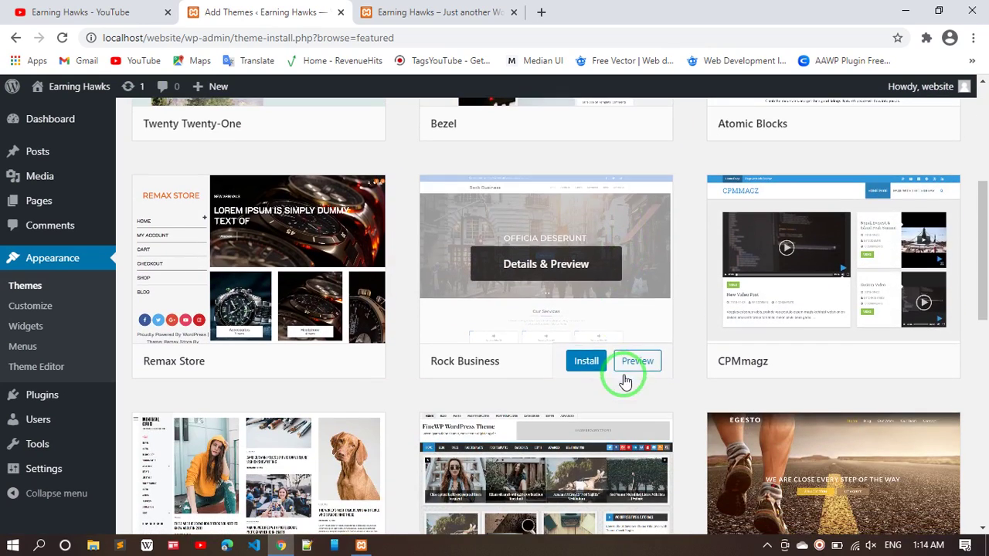
pyautogui.scroll(-6, 528, 386)
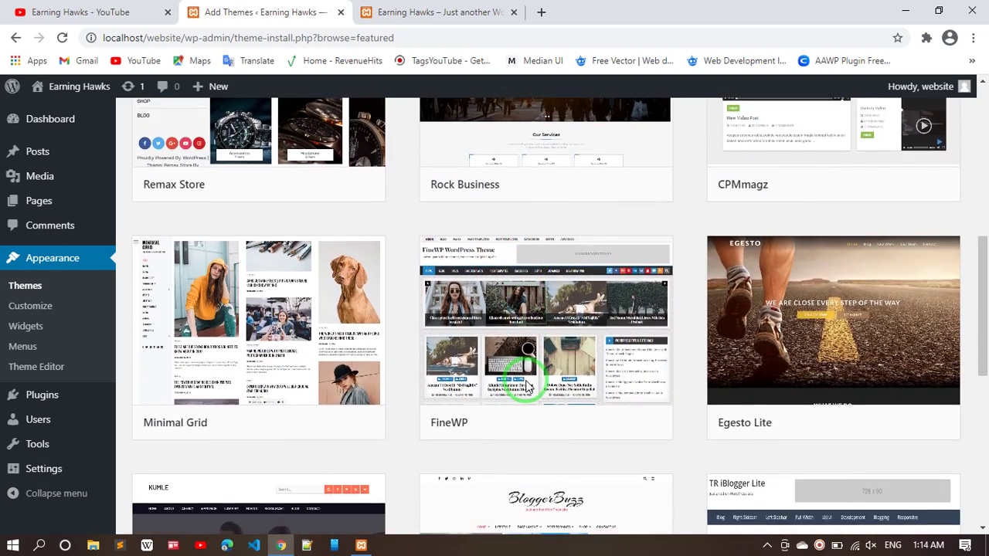
pyautogui.scroll(-2, 525, 387)
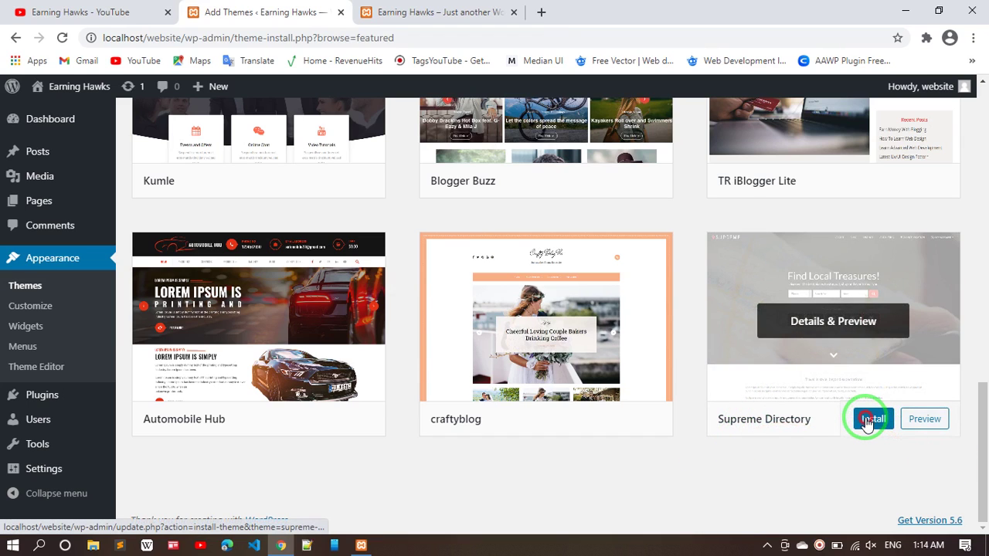
pyautogui.click(865, 421)
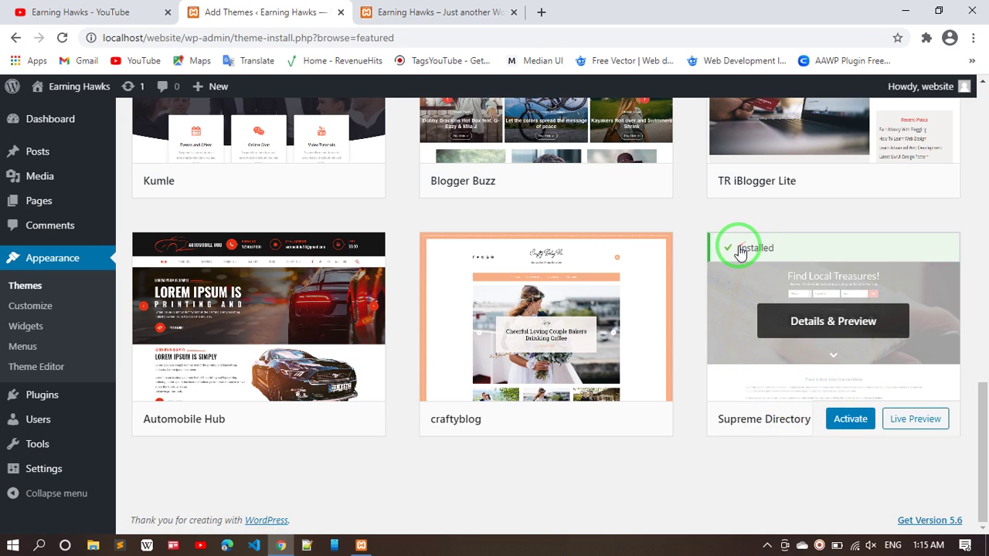
# - Activate Supreme Directory and confirm the downgrade to its v2.0 release
pyautogui.click(845, 429)
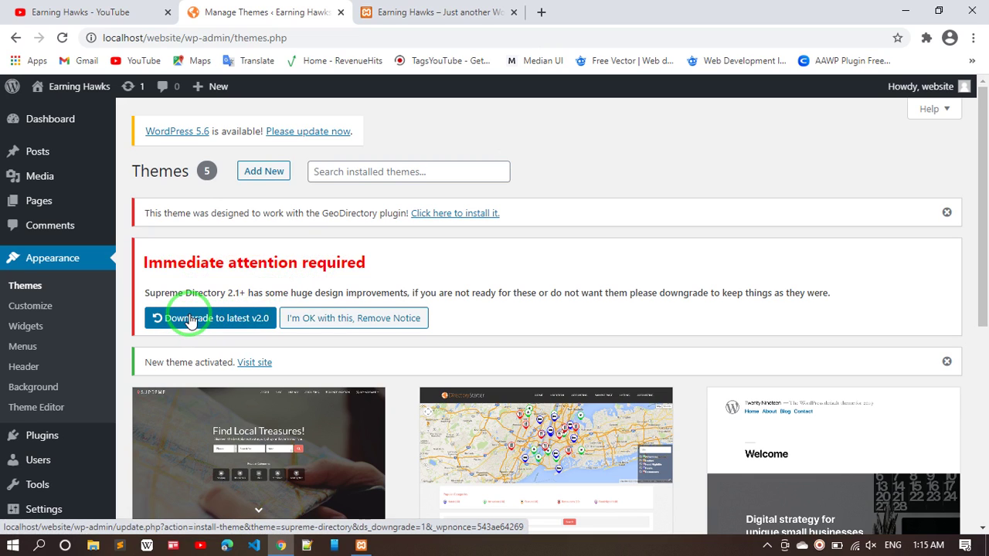
pyautogui.click(189, 319)
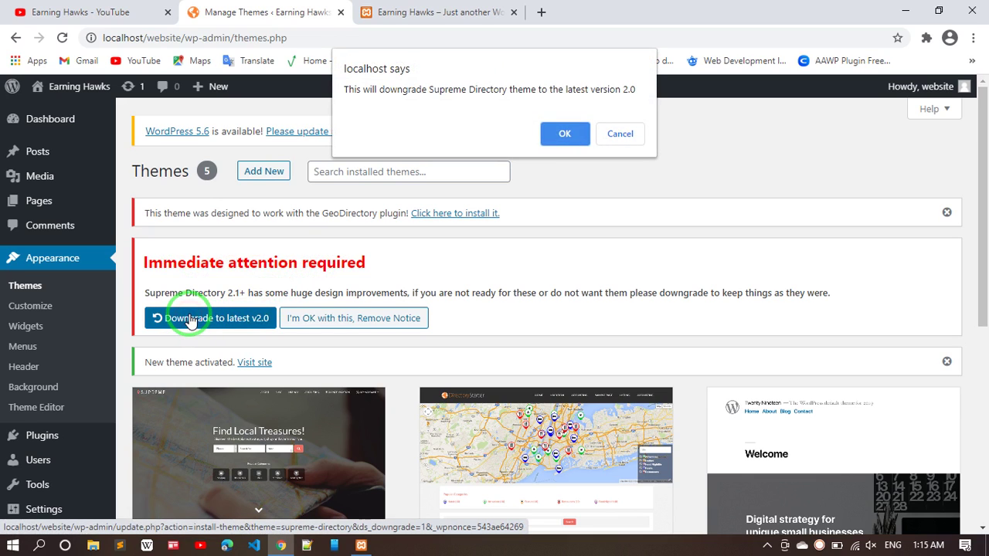
pyautogui.click(561, 136)
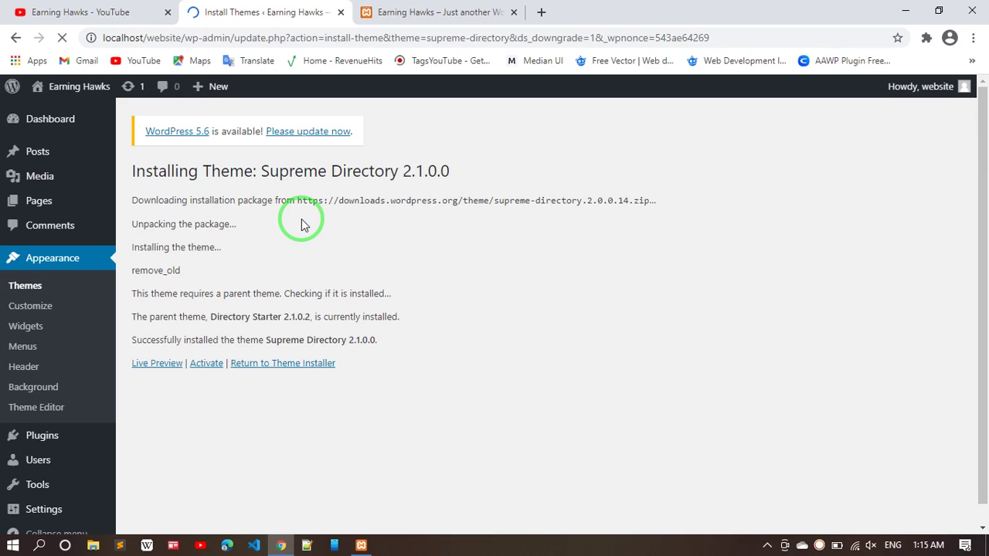
# - Activate the reinstalled Supreme Directory, remove the downgrade notice, and view the front page
pyautogui.click(210, 363)
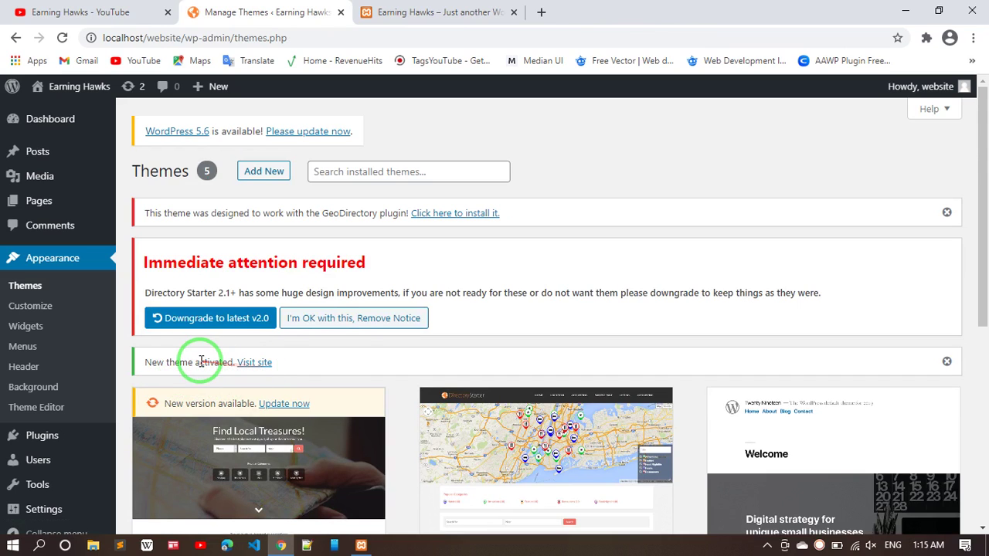
pyautogui.click(359, 319)
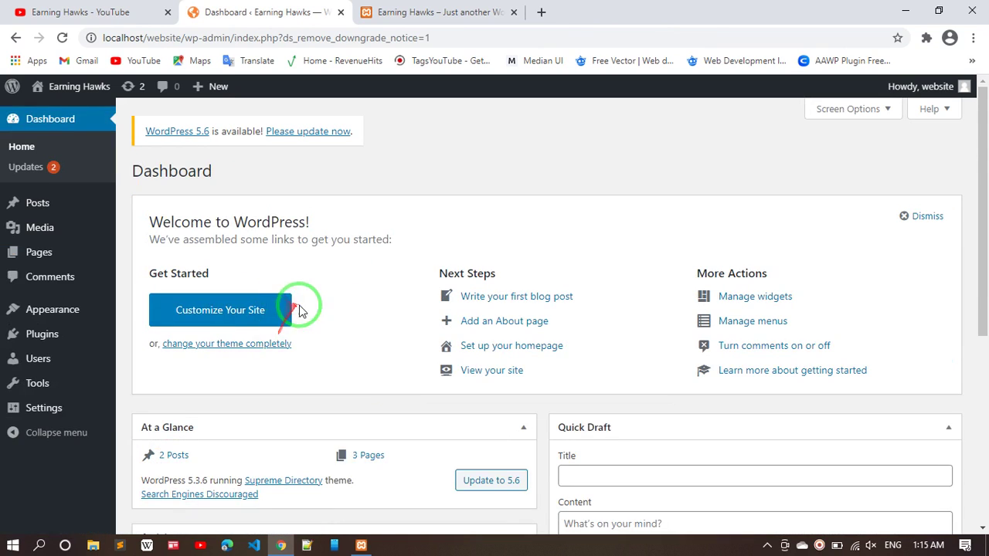
pyautogui.click(402, 12)
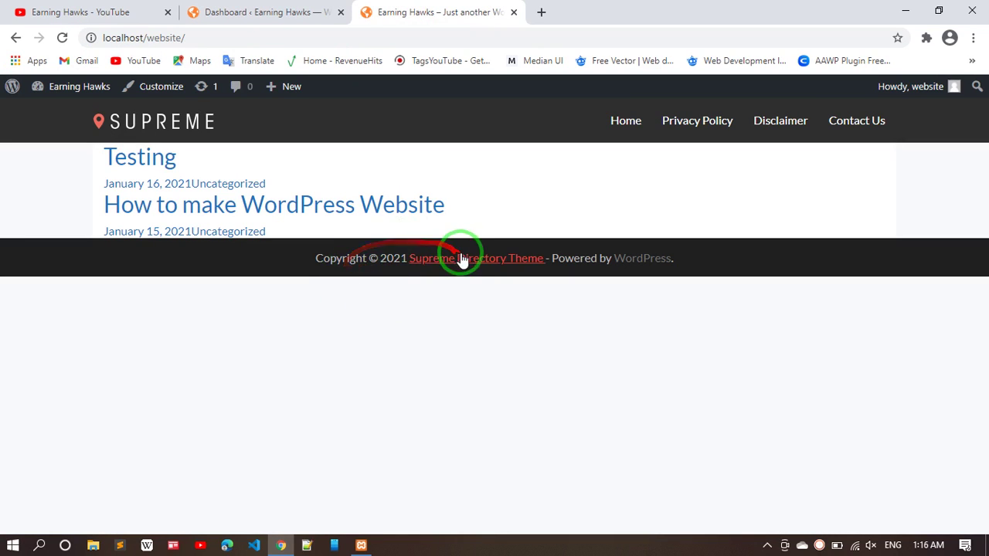
pyautogui.click(262, 8)
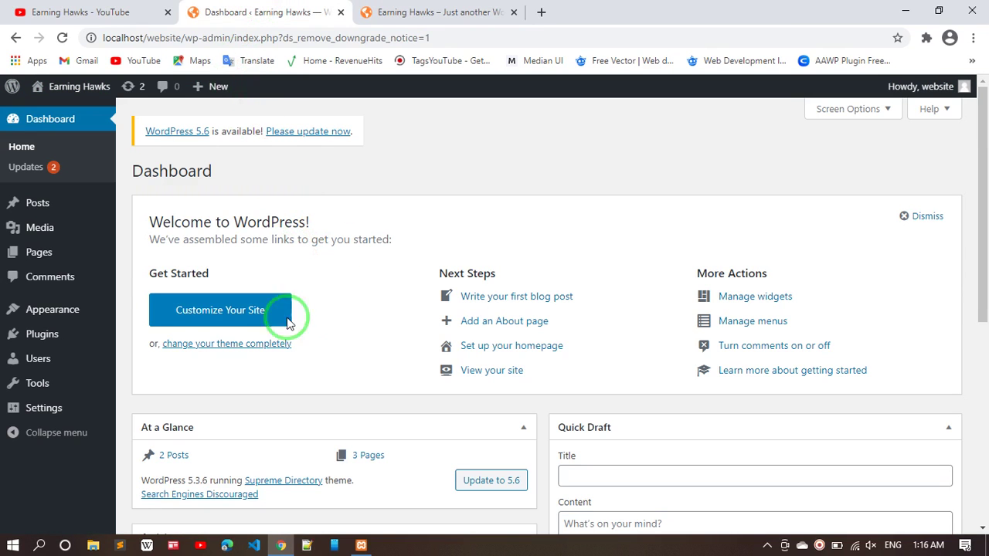
# - Go to Appearance > Themes to reach the theme-adding options
pyautogui.moveTo(39, 317)
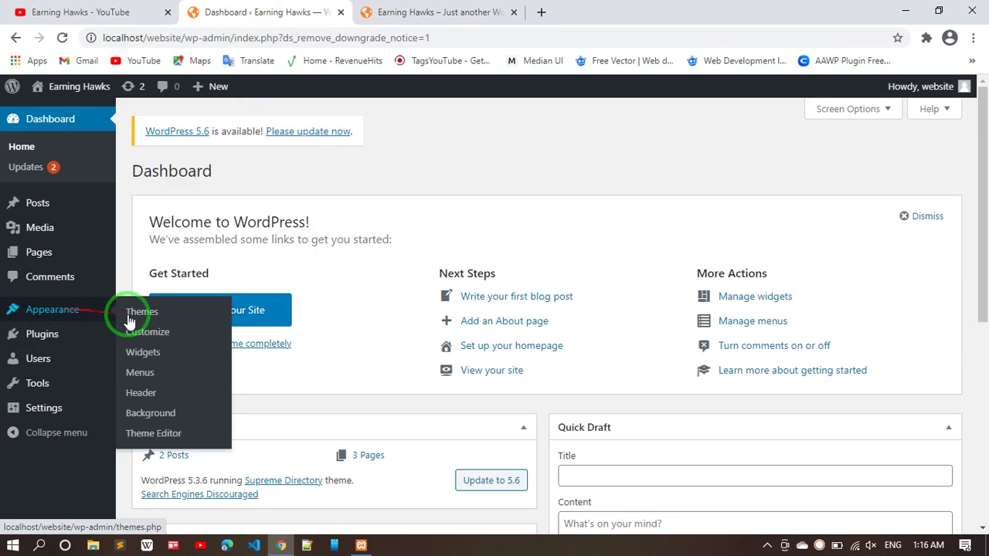
pyautogui.click(166, 317)
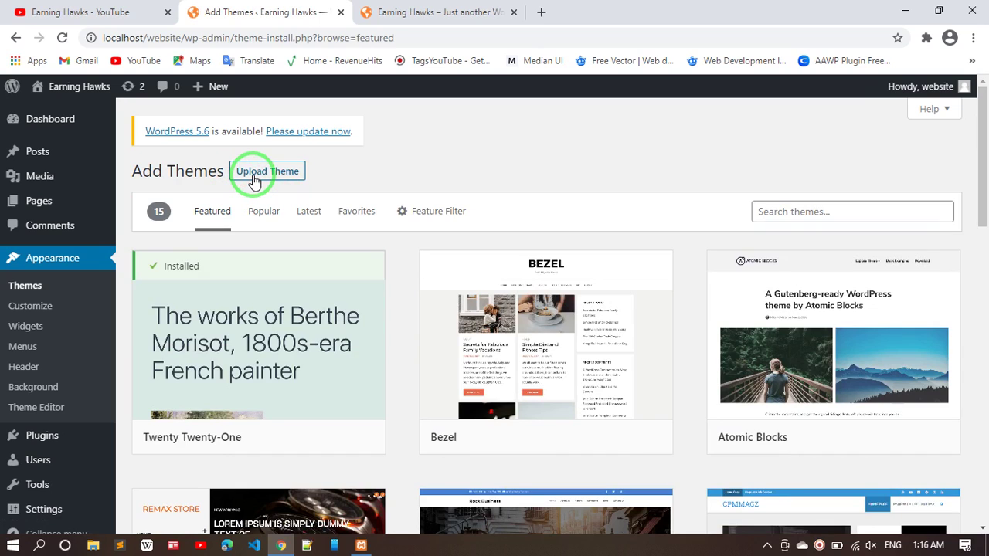
# - Open the Upload Theme file chooser and look through the Downloads Compressed folder
pyautogui.click(254, 180)
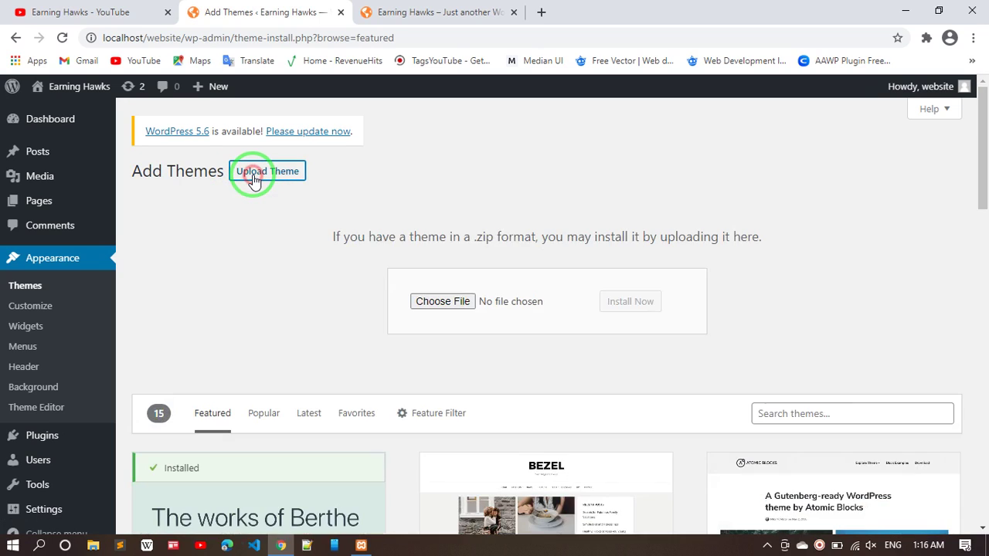
pyautogui.click(423, 303)
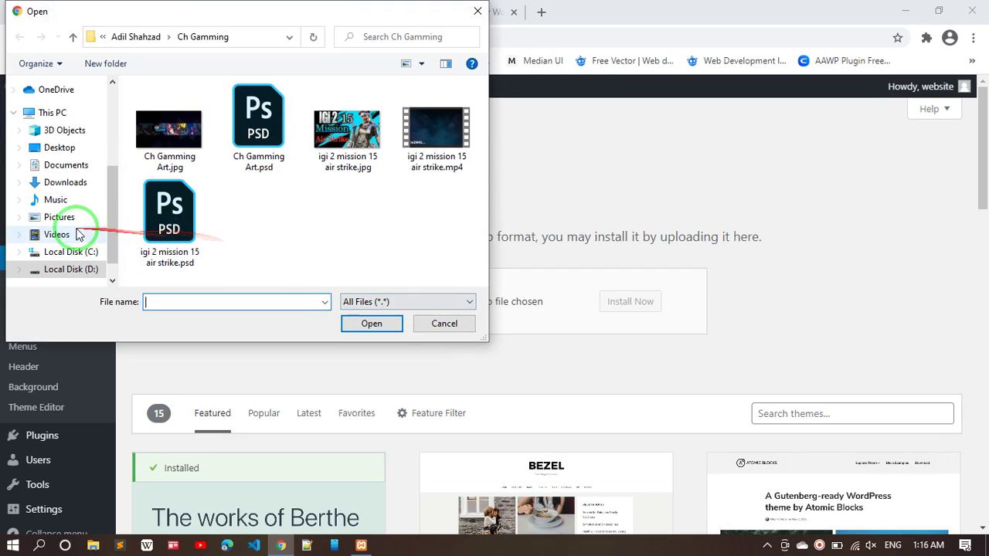
pyautogui.click(70, 182)
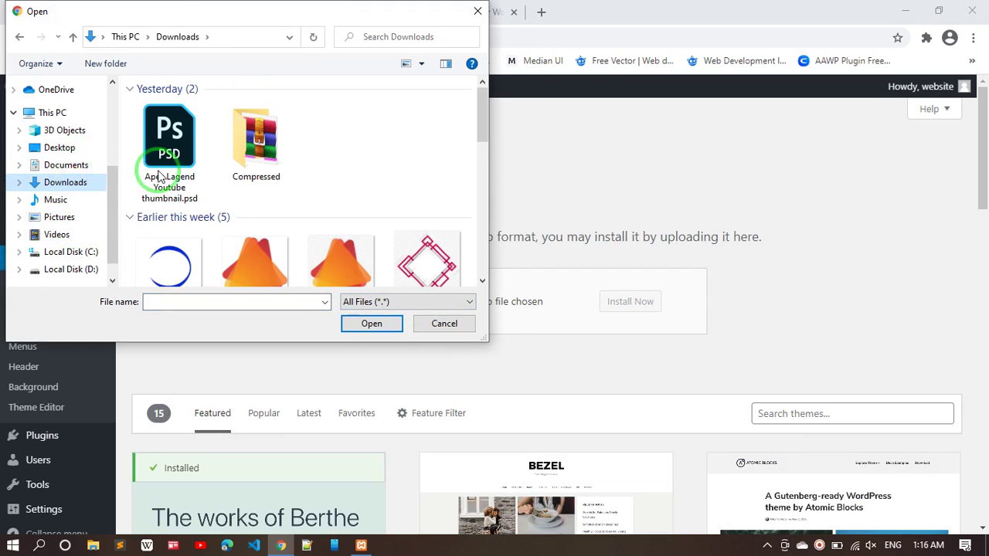
pyautogui.doubleClick(274, 175)
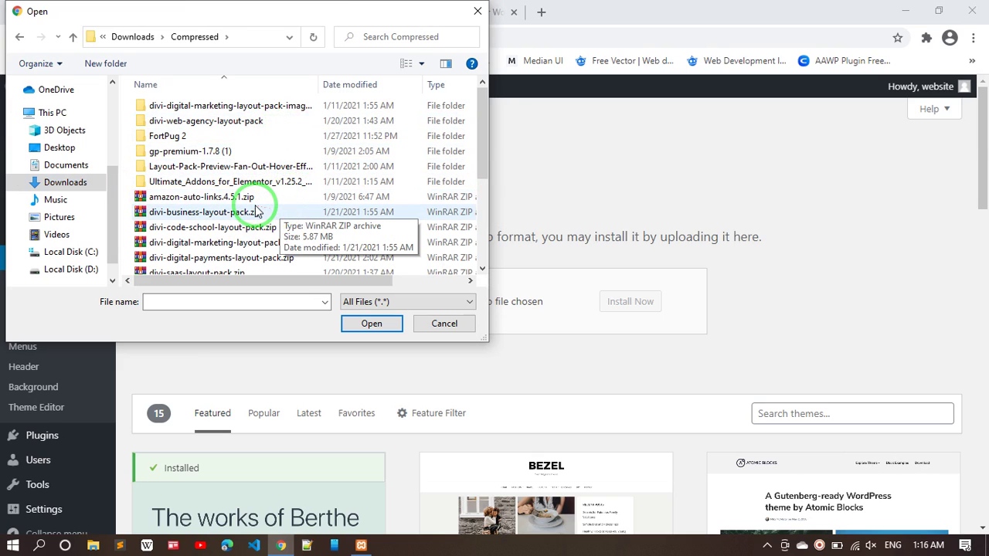
pyautogui.scroll(-2, 232, 224)
pyautogui.scroll(-1, 224, 224)
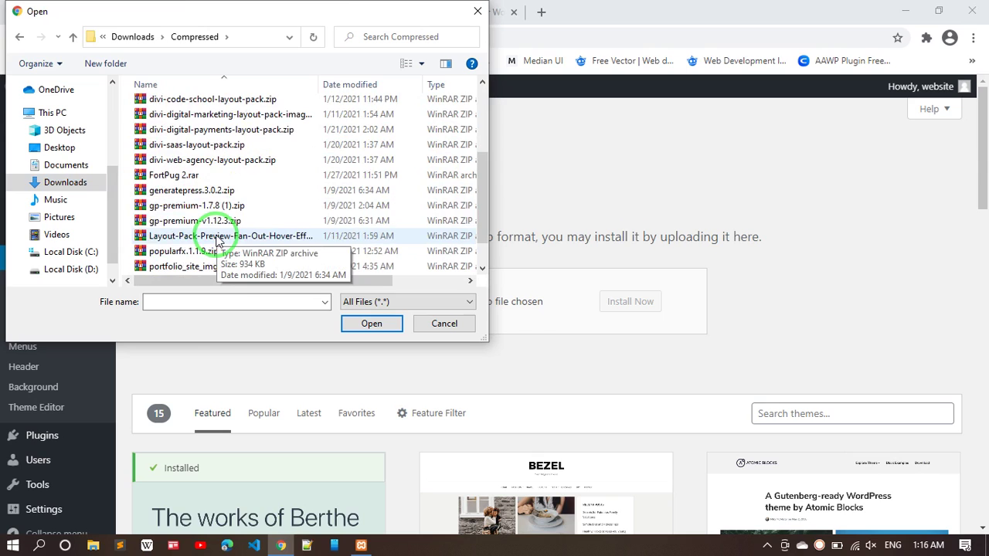
pyautogui.scroll(-1, 227, 210)
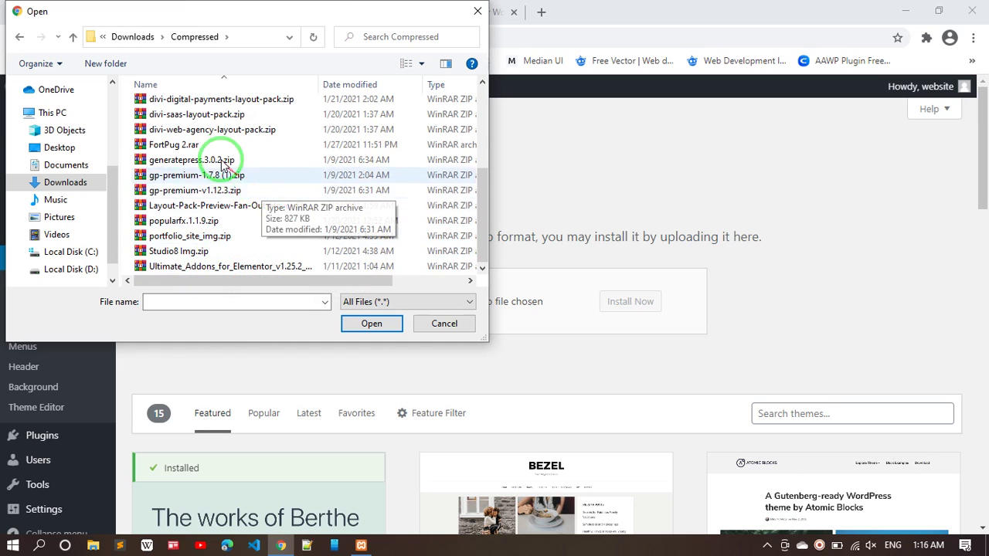
# - Pick grassywp.zip from the premium wp-meterial folder on D: and install it
pyautogui.click(86, 271)
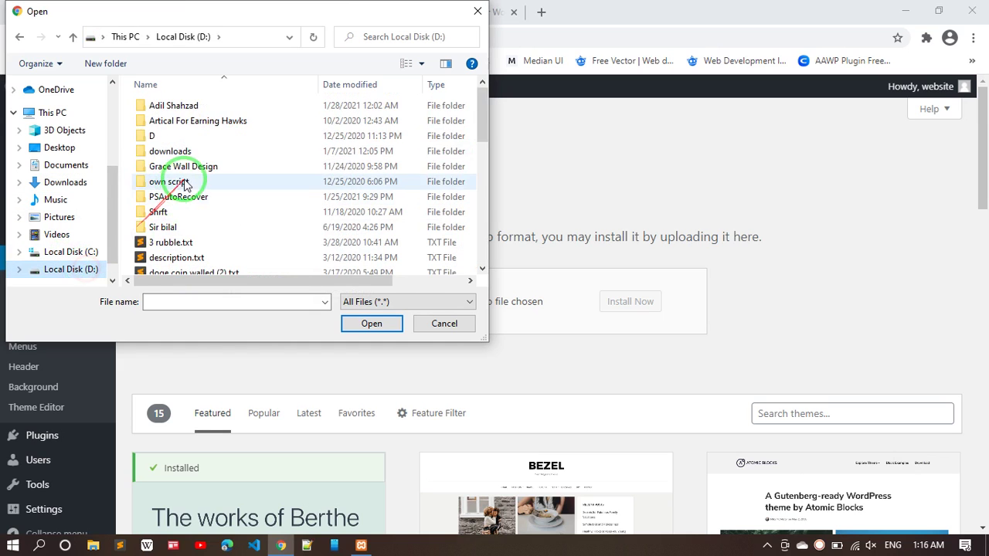
pyautogui.doubleClick(236, 104)
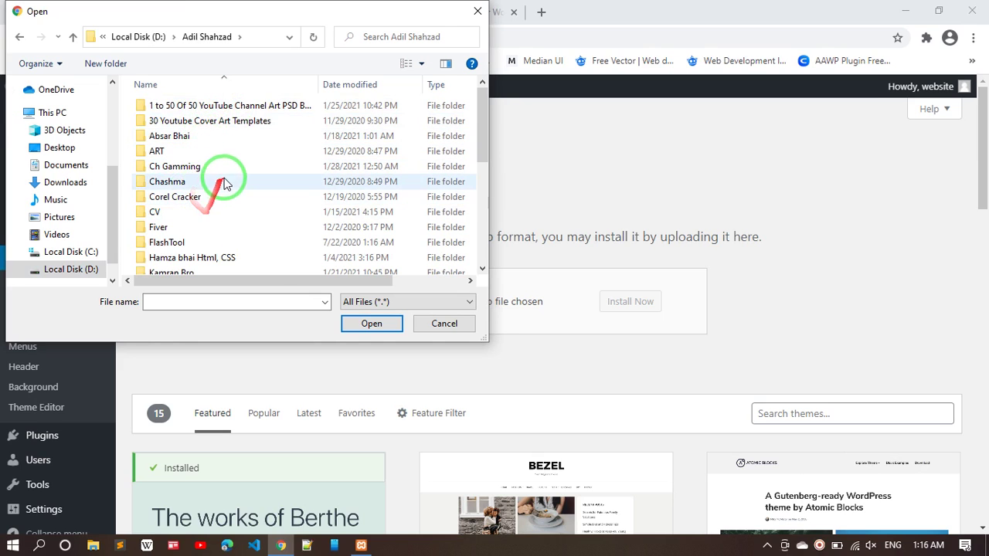
pyautogui.scroll(-1, 226, 145)
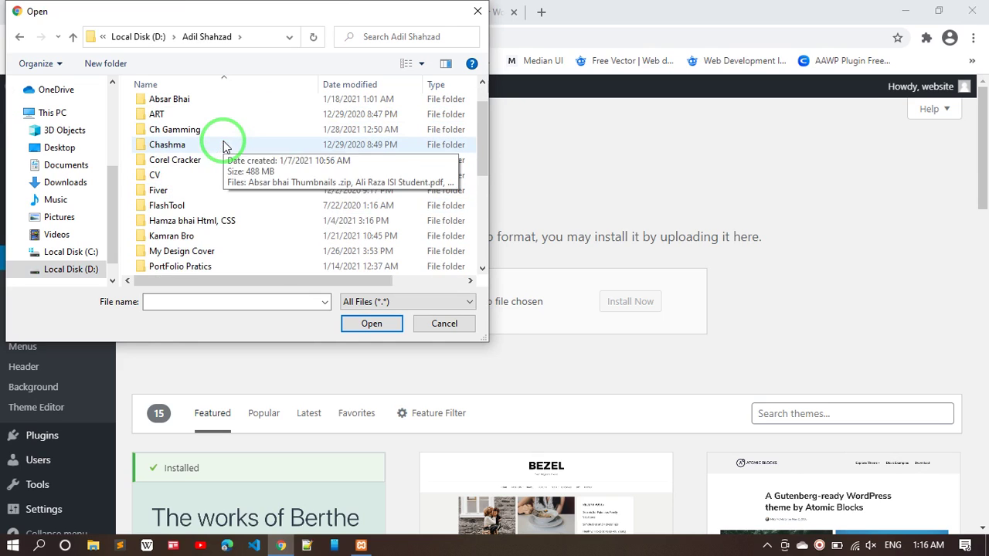
pyautogui.scroll(-1, 201, 251)
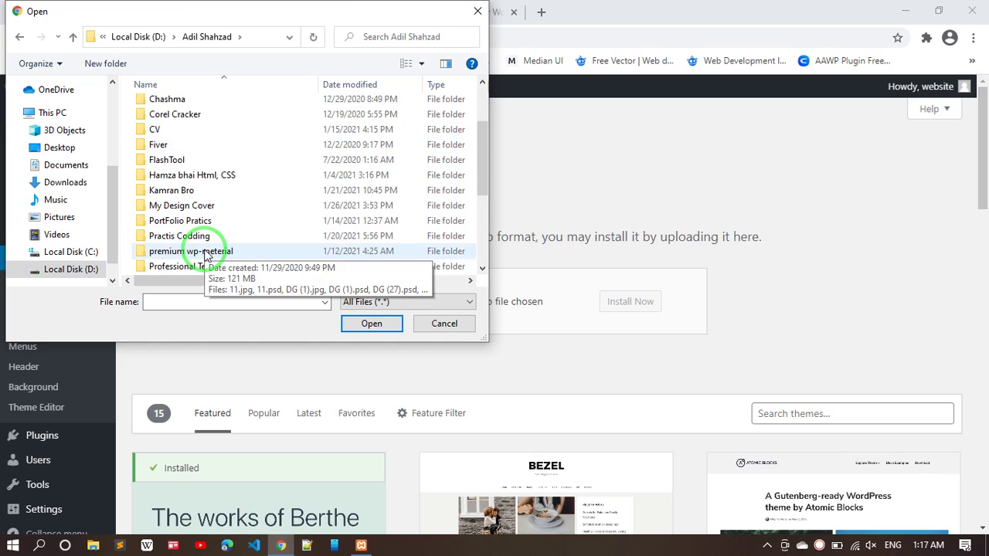
pyautogui.doubleClick(188, 250)
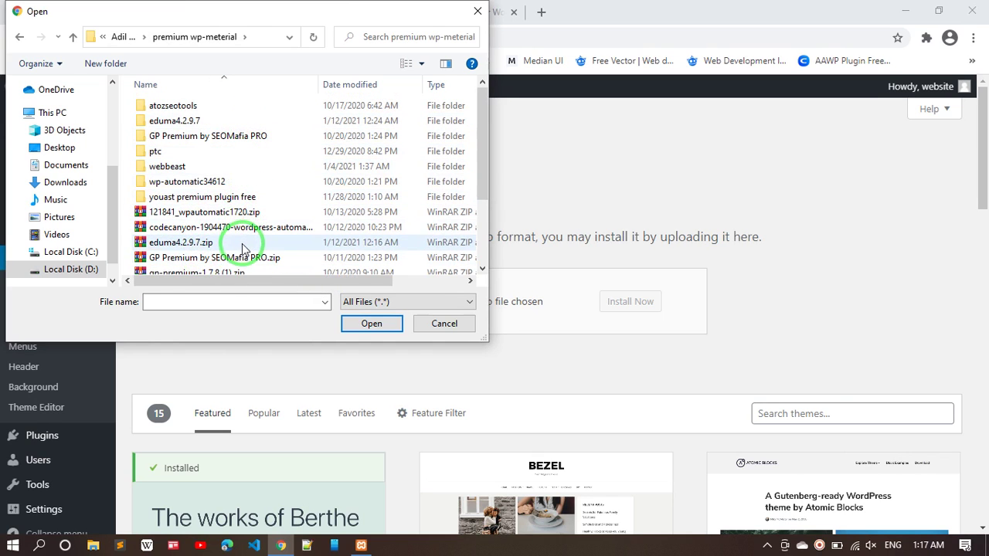
pyautogui.scroll(-2, 241, 253)
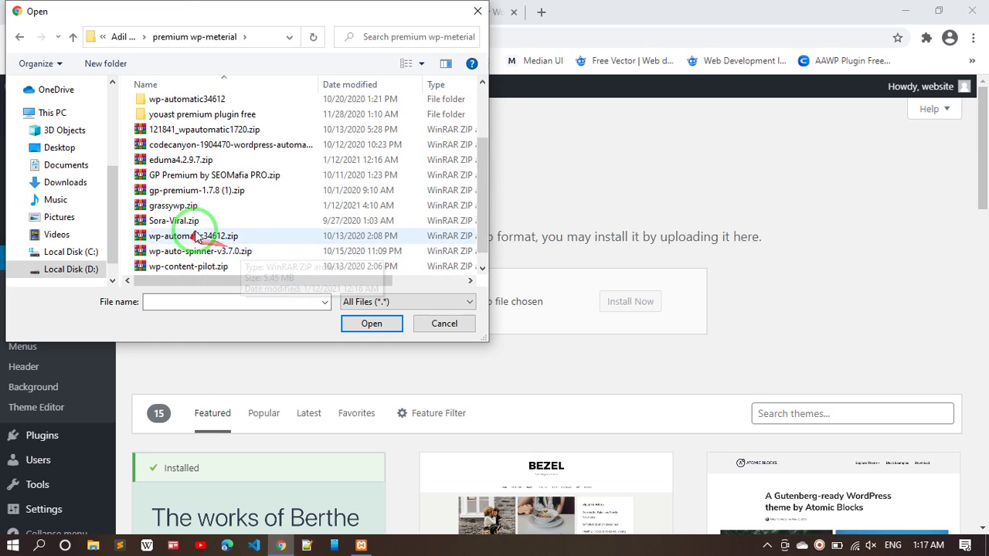
pyautogui.doubleClick(184, 205)
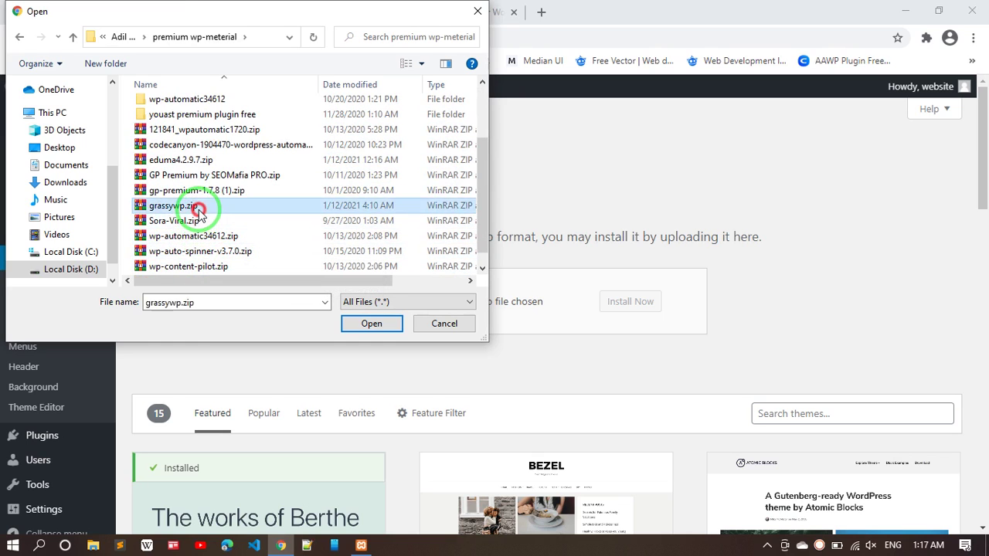
pyautogui.click(610, 302)
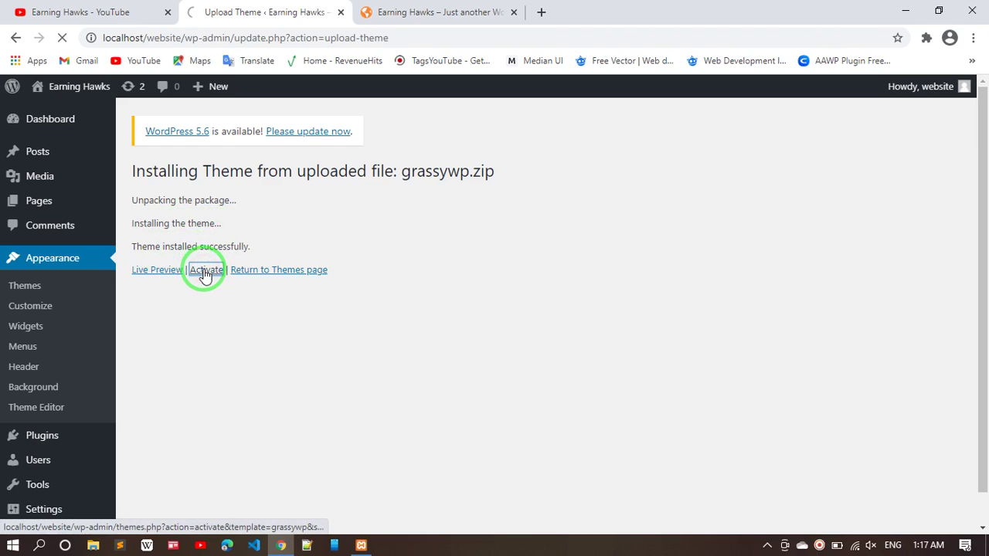
# - Activate the installed GrassyWP theme, then switch to the site's front-page tab
pyautogui.click(205, 270)
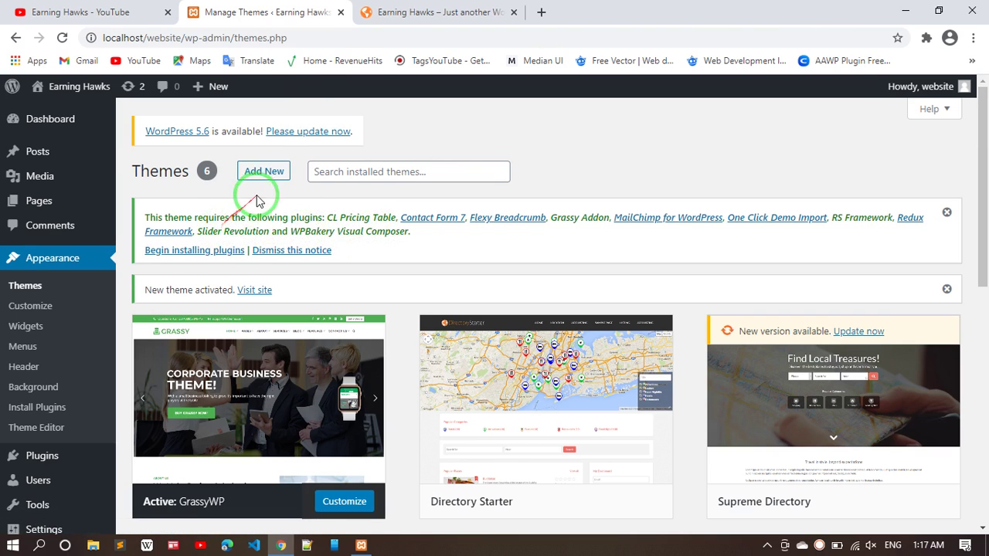
pyautogui.click(429, 12)
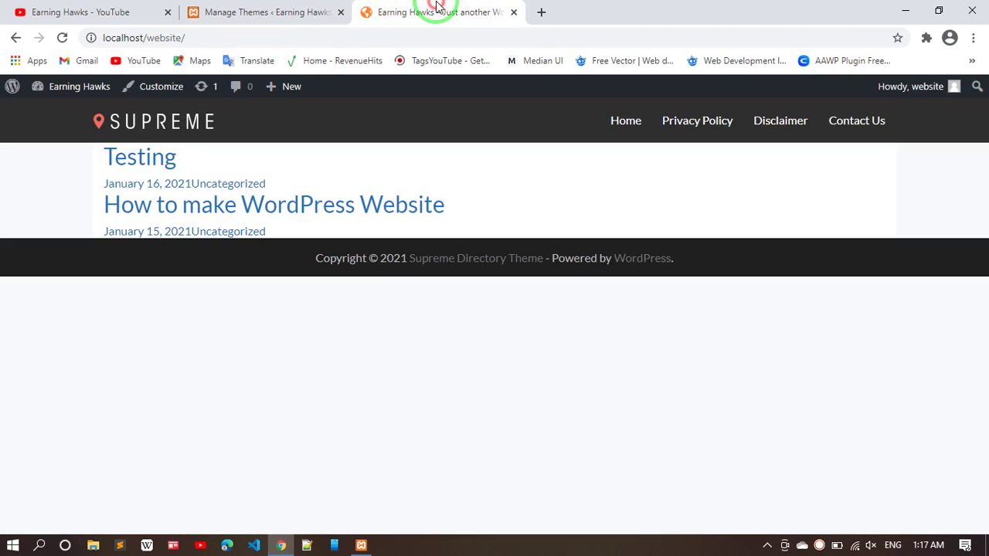
# - Reload the front page to view it in the GrassyWP design, then return to the Themes page
pyautogui.click(64, 37)
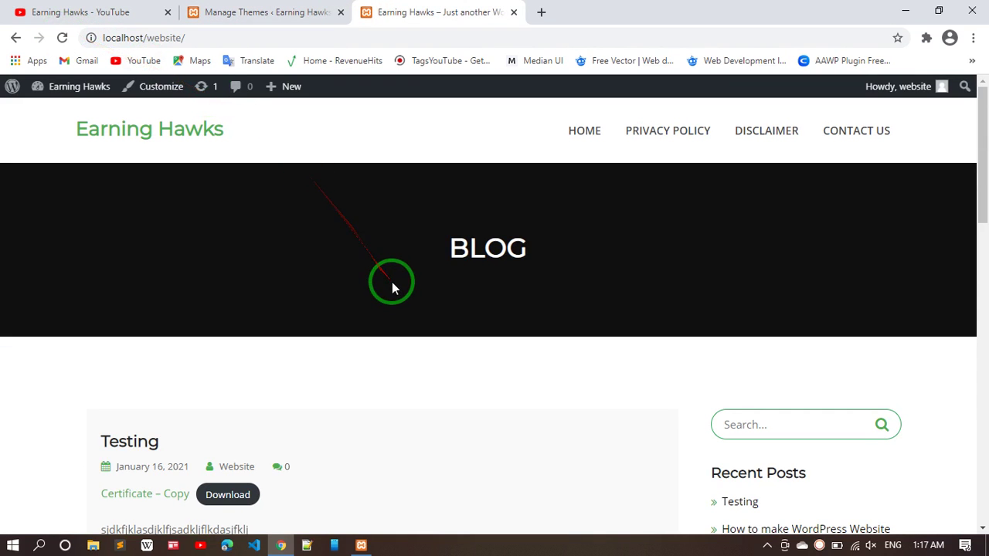
pyautogui.scroll(-3, 392, 282)
pyautogui.scroll(-5, 391, 287)
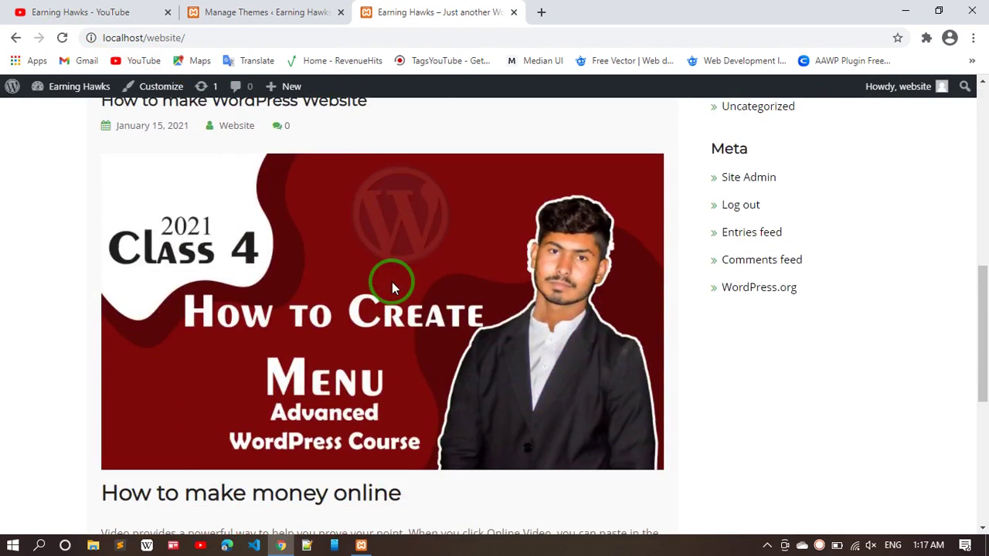
pyautogui.scroll(8, 391, 287)
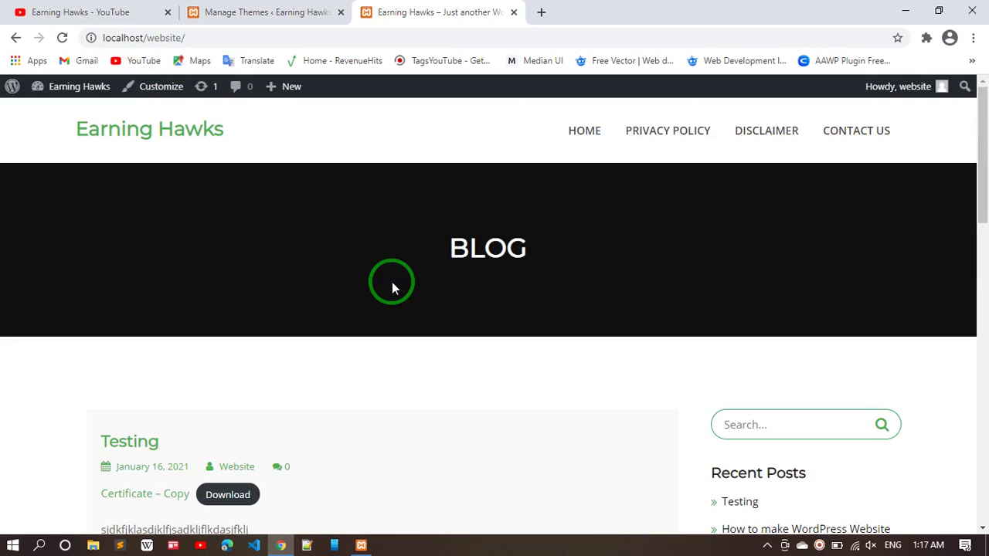
pyautogui.scroll(-8, 392, 288)
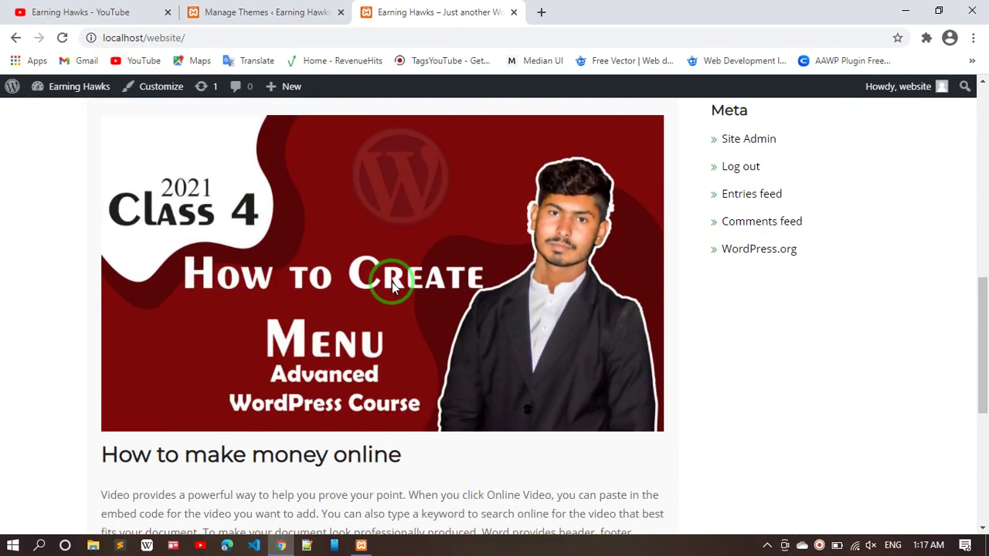
pyautogui.scroll(8, 391, 282)
pyautogui.click(268, 12)
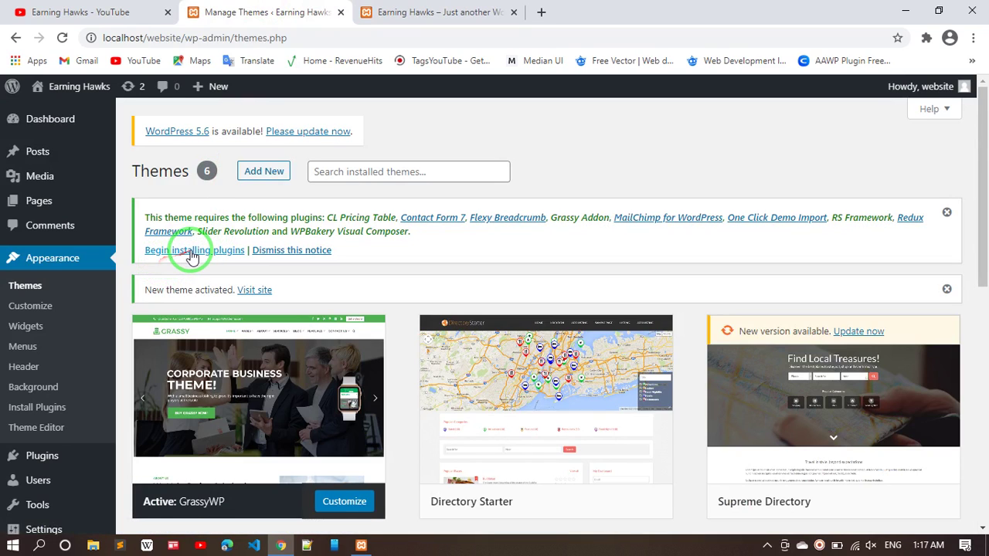
# - Bulk-install all ten GrassyWP required plugins using the Install bulk action
pyautogui.click(192, 250)
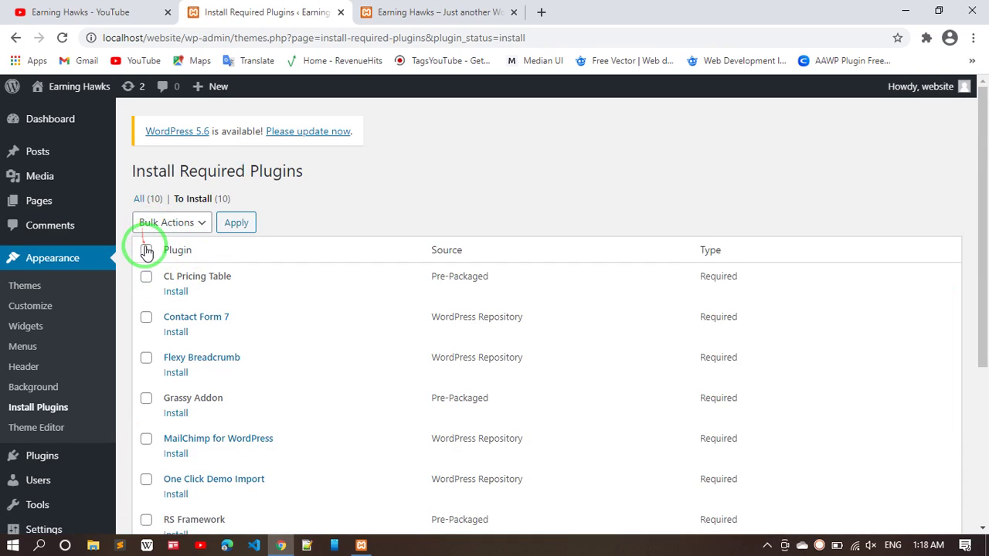
pyautogui.click(201, 224)
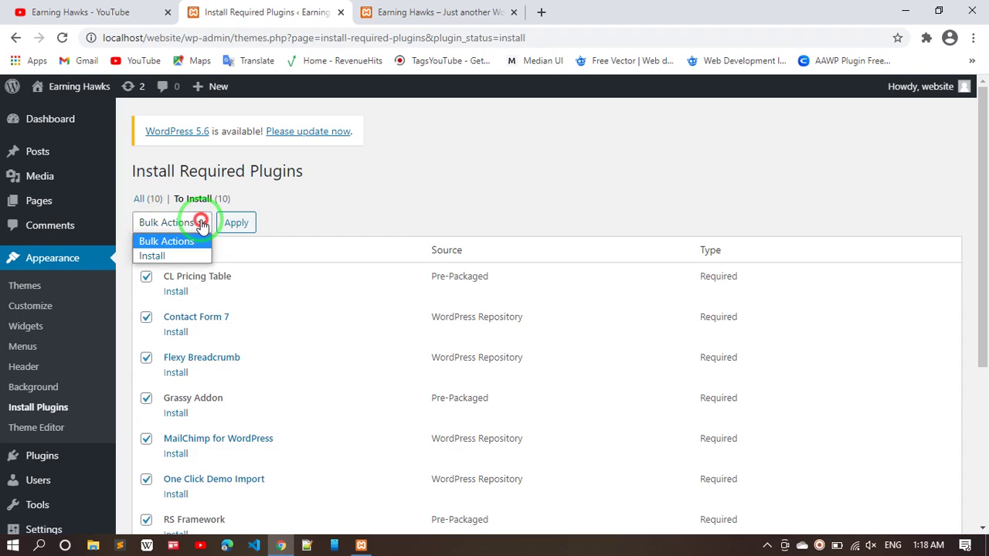
pyautogui.click(174, 256)
pyautogui.click(245, 224)
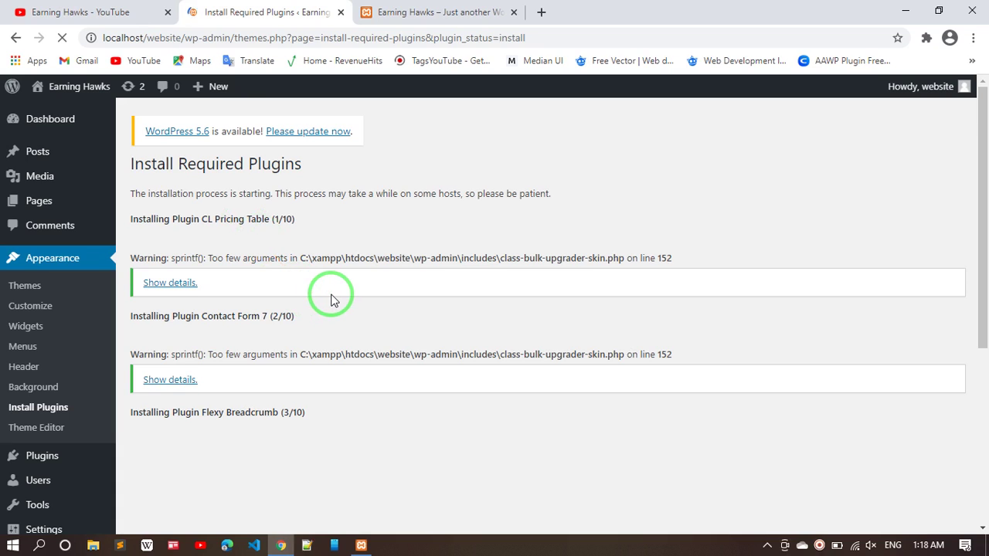
pyautogui.scroll(-4, 331, 299)
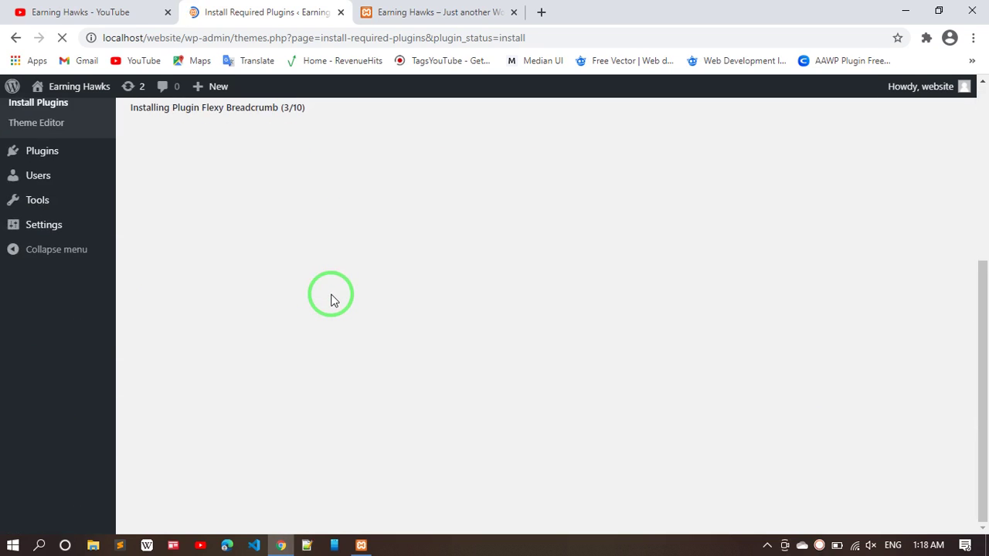
pyautogui.scroll(4, 331, 300)
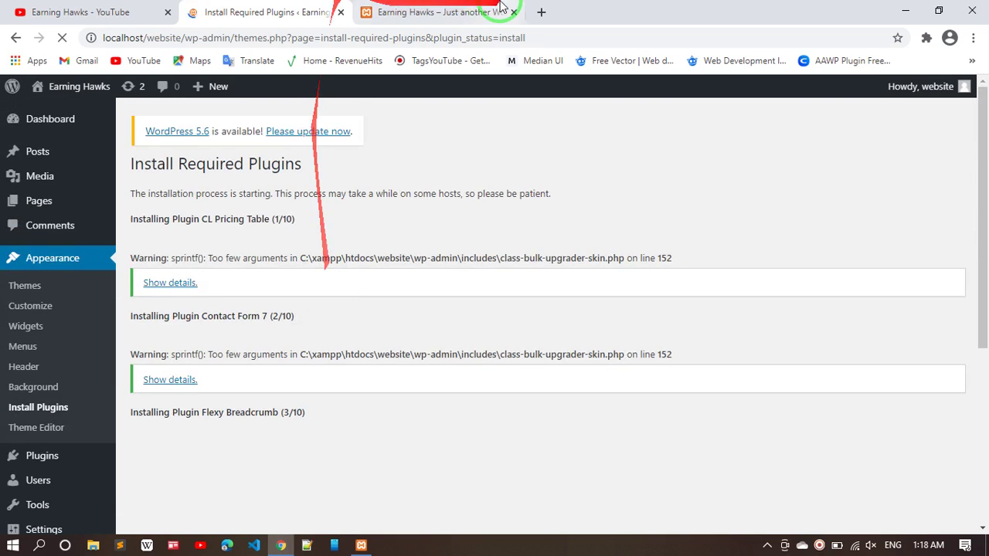
# - Browse the live Earning Hawks blog front page in its new GrassyWP design
pyautogui.click(490, 13)
pyautogui.scroll(-10, 471, 357)
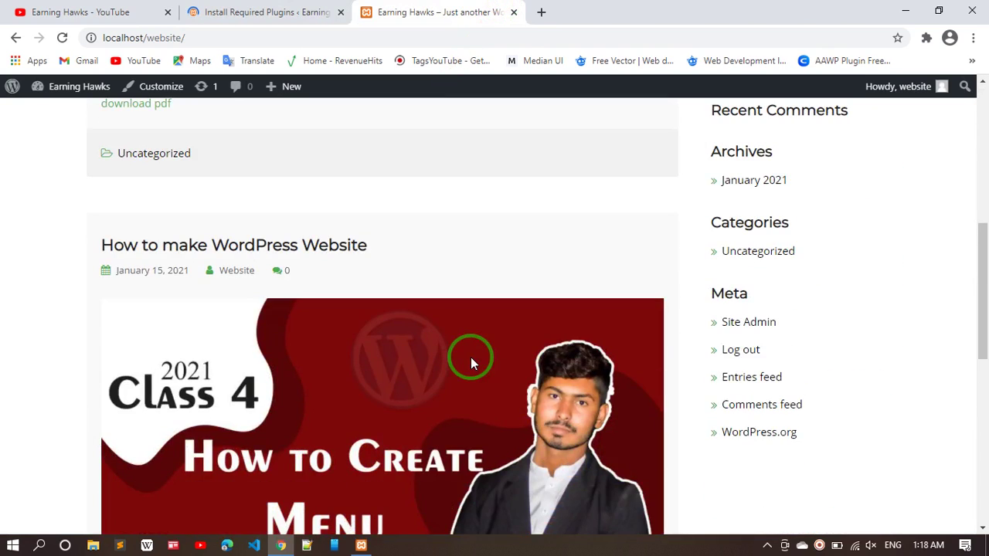
pyautogui.scroll(10, 470, 357)
pyautogui.moveTo(523, 314); pyautogui.dragTo(728, 225)
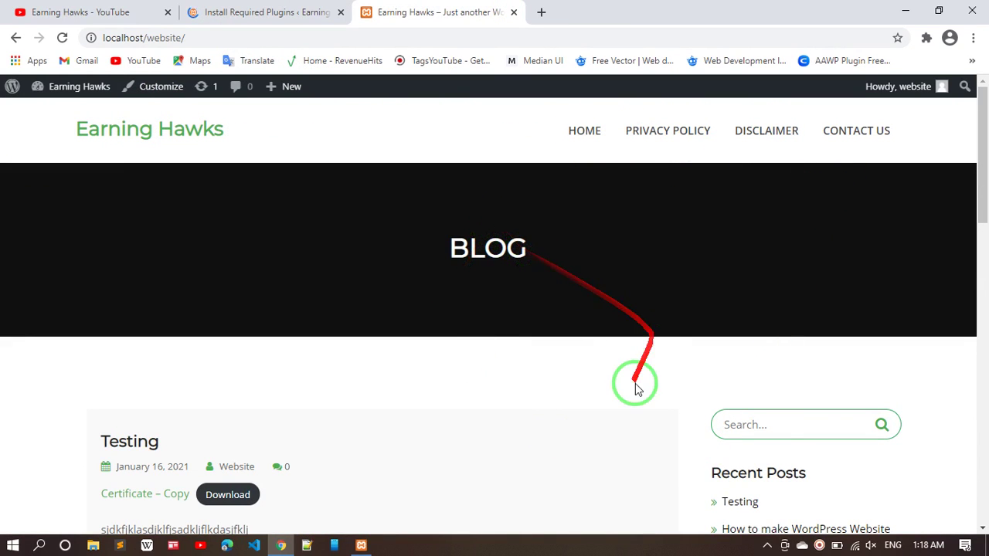
pyautogui.scroll(-4, 753, 431)
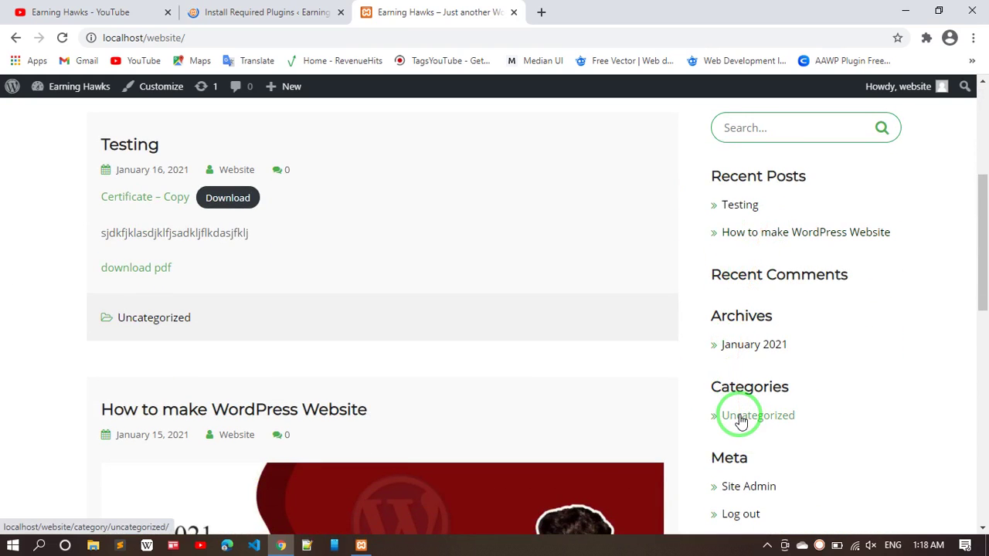
pyautogui.scroll(-2, 739, 415)
pyautogui.scroll(2, 533, 423)
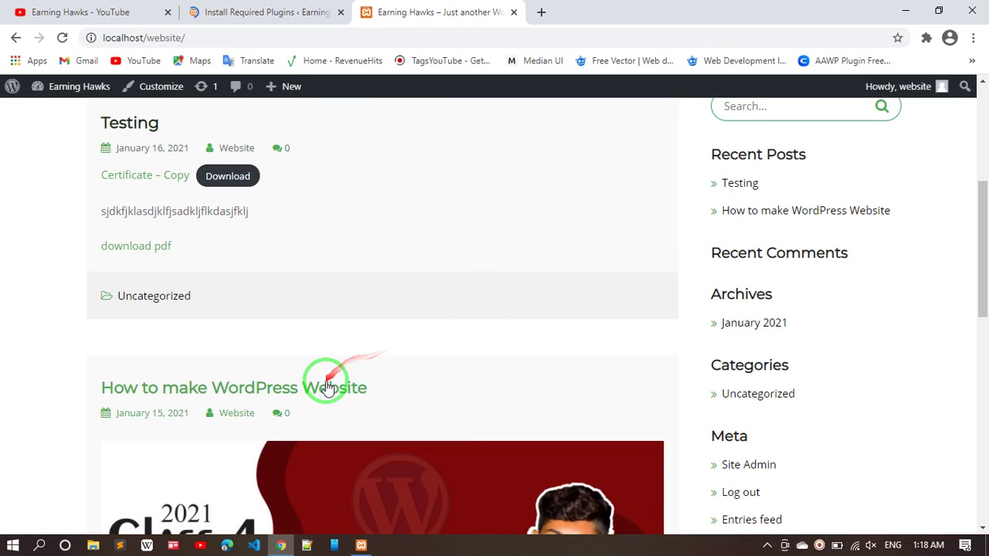
# - Open the 'How to make WordPress Website' post, read down to the comment form, and return to the top
pyautogui.click(325, 388)
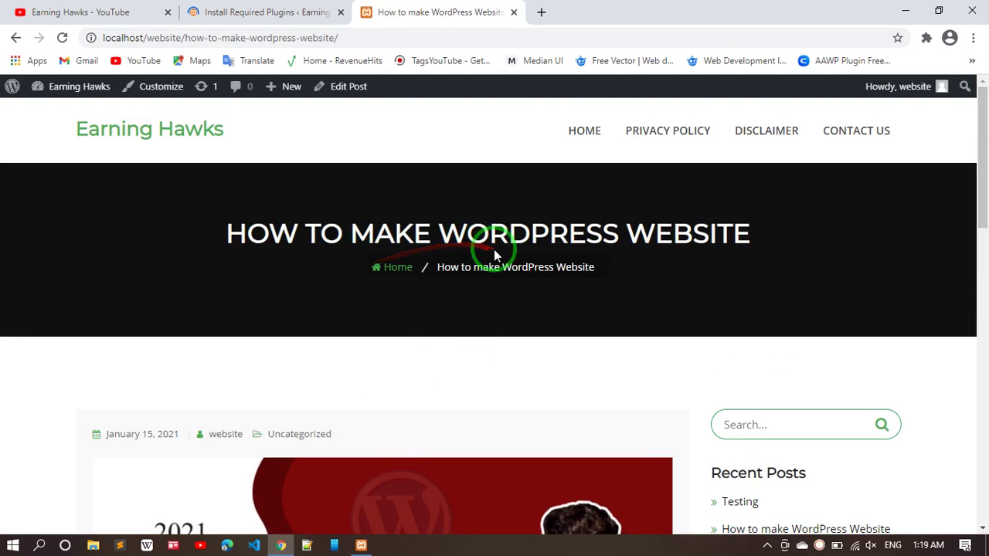
pyautogui.scroll(-2, 494, 251)
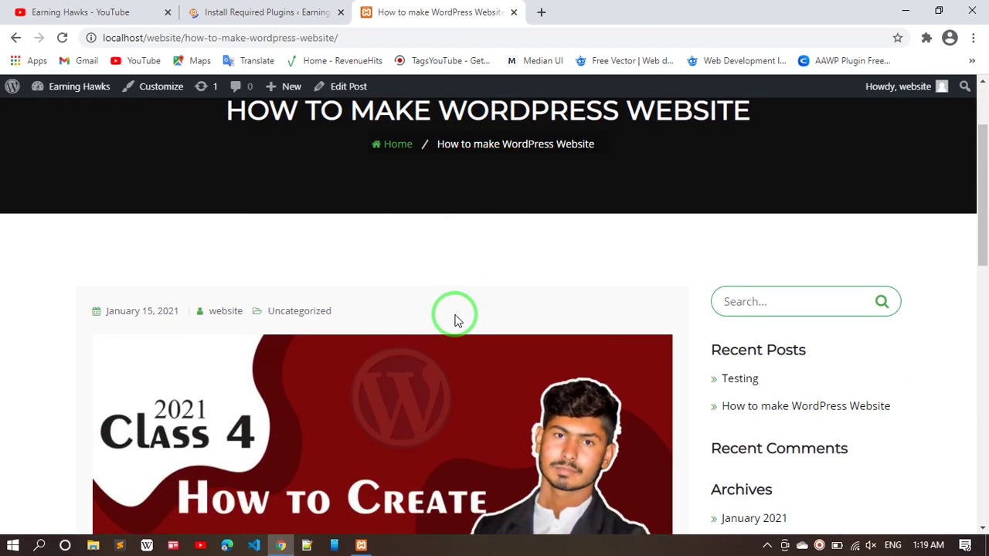
pyautogui.scroll(-1, 448, 316)
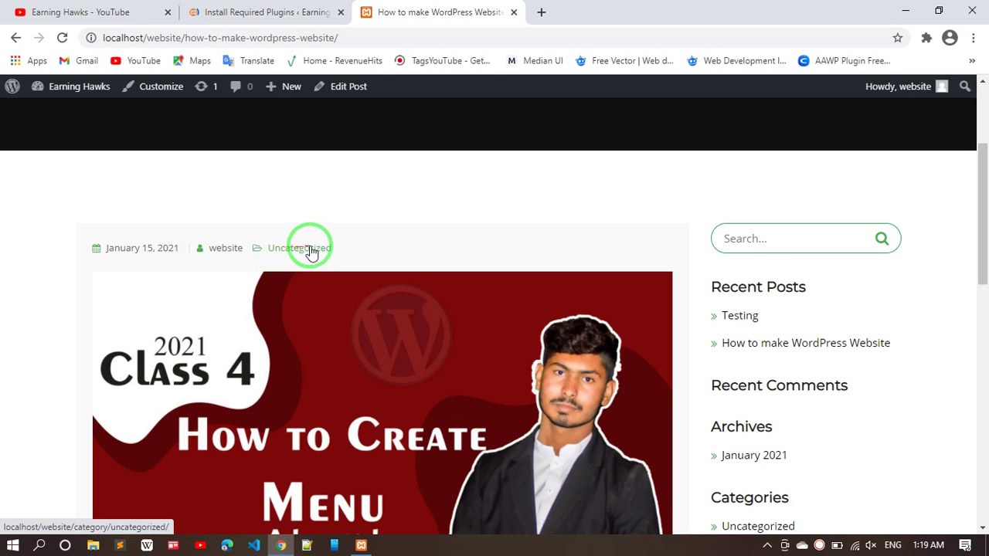
pyautogui.scroll(-10, 385, 294)
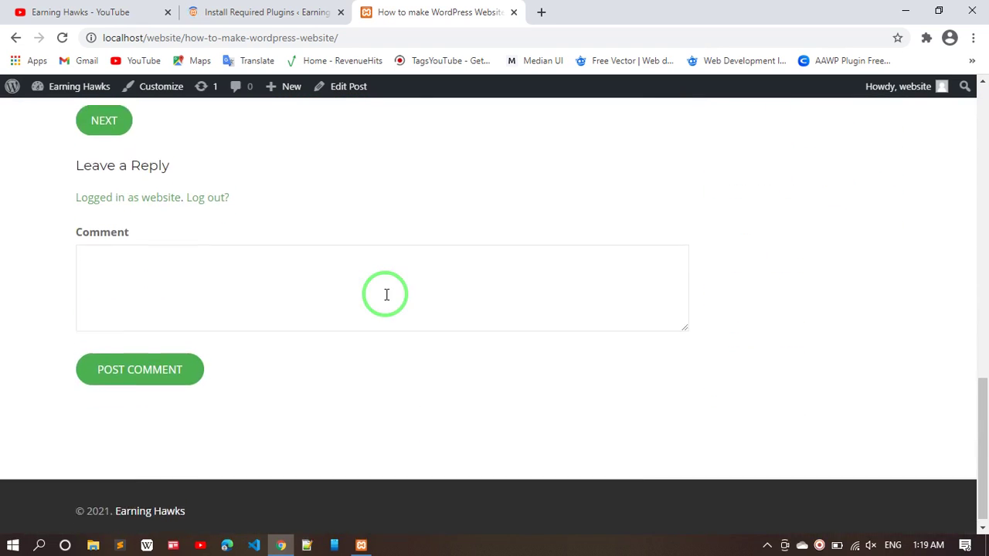
pyautogui.scroll(3, 384, 294)
pyautogui.scroll(-2, 104, 321)
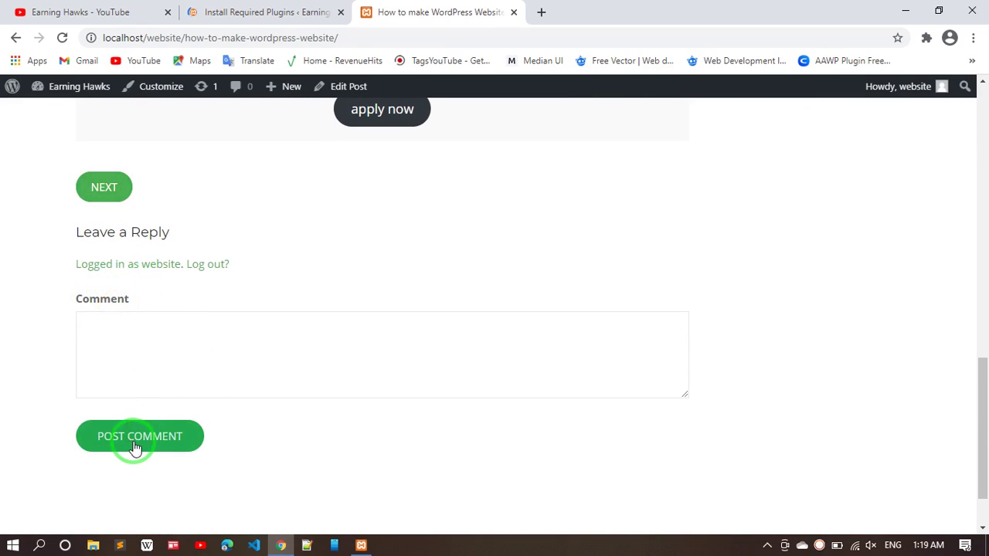
pyautogui.scroll(-1, 132, 447)
pyautogui.press('Home')
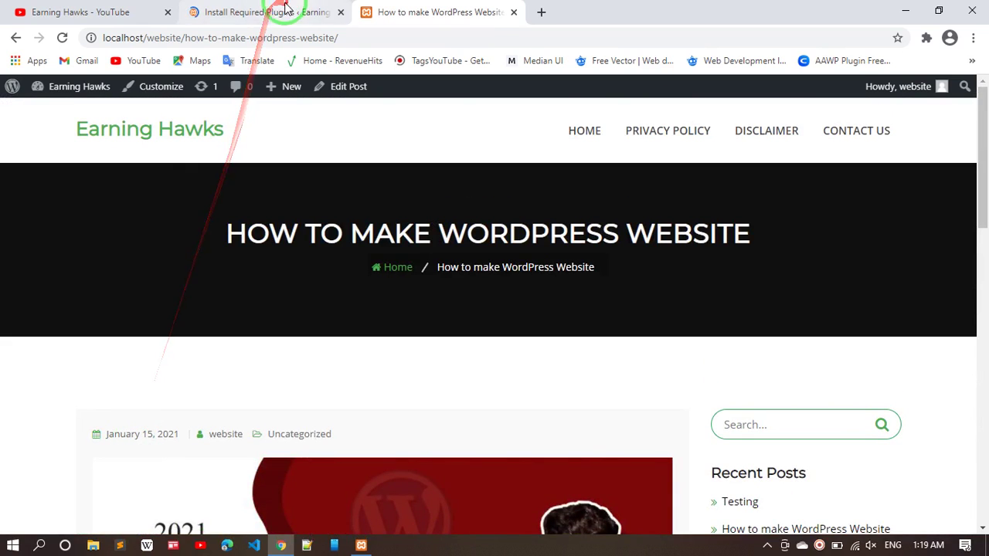
# - Follow the plugin install log past MailChimp and Redux Framework to Slider Revolution (9/10)
pyautogui.click(267, 12)
pyautogui.scroll(-4, 266, 336)
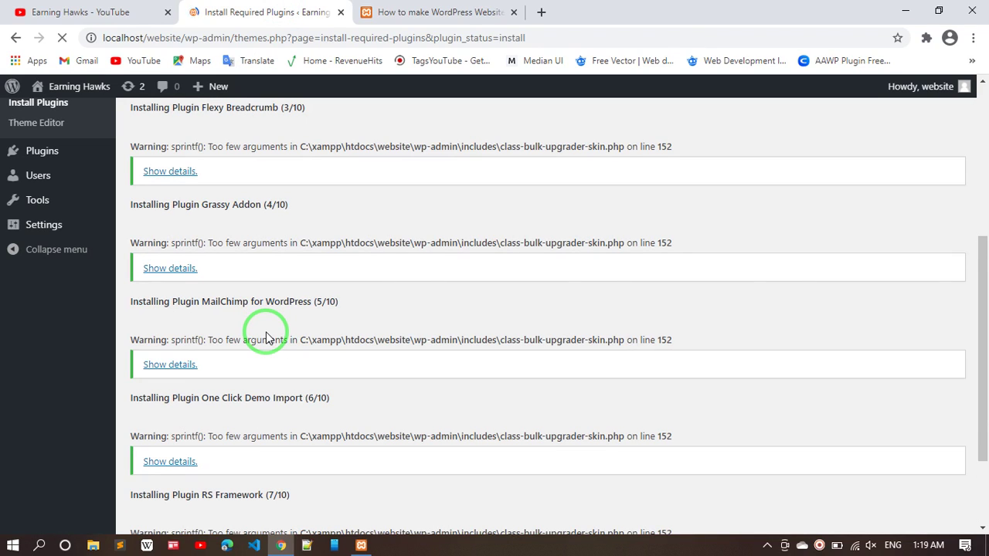
pyautogui.scroll(-2, 266, 337)
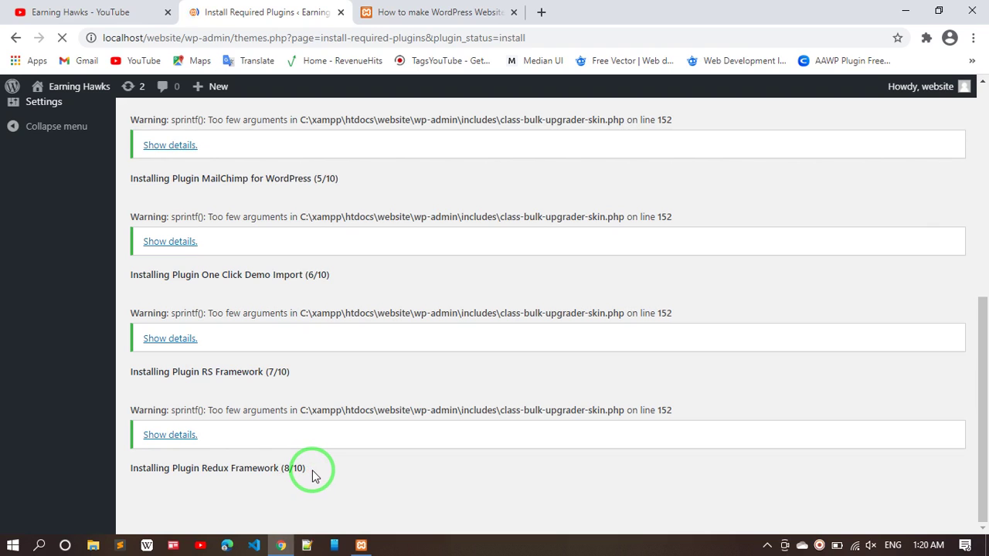
pyautogui.scroll(-2, 312, 471)
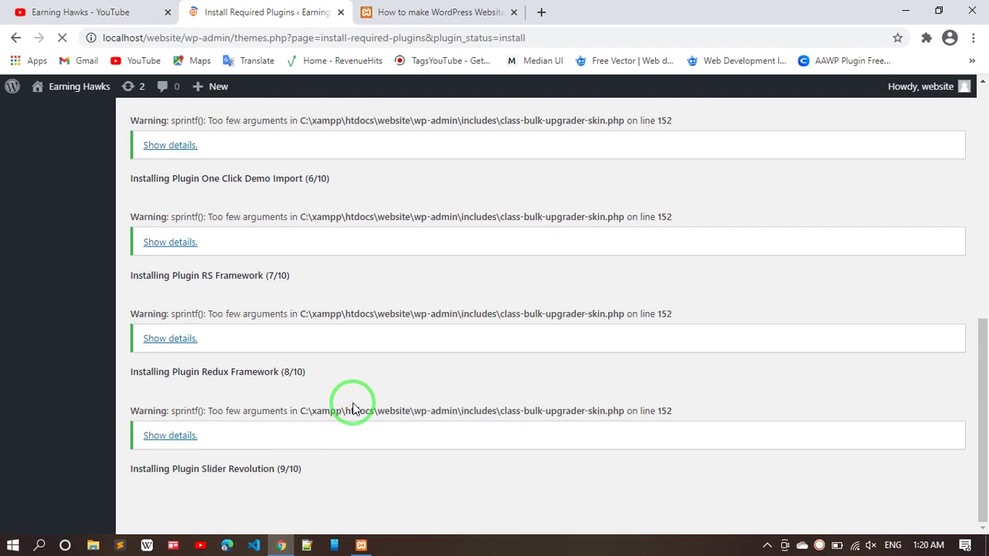
pyautogui.scroll(1, 353, 407)
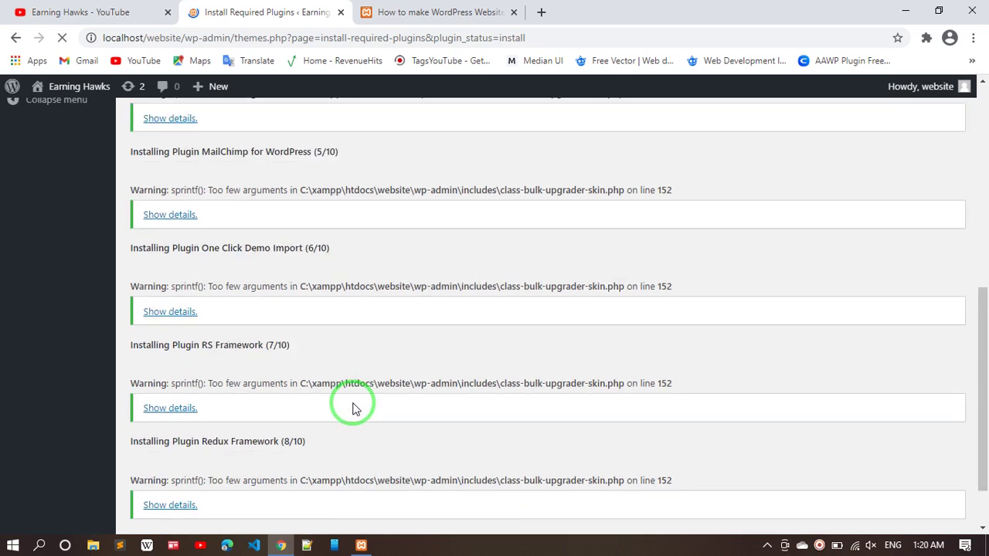
pyautogui.scroll(-1, 353, 407)
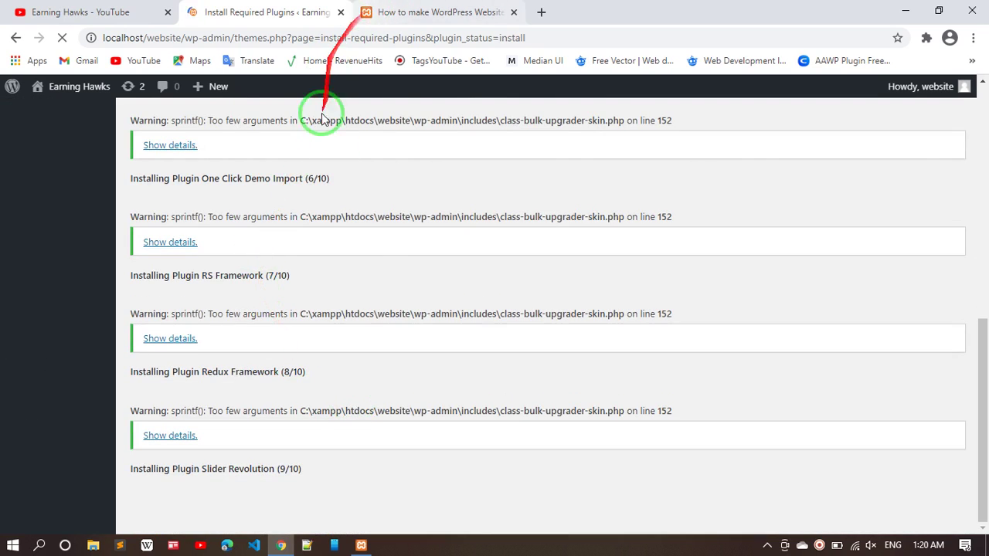
pyautogui.click(70, 12)
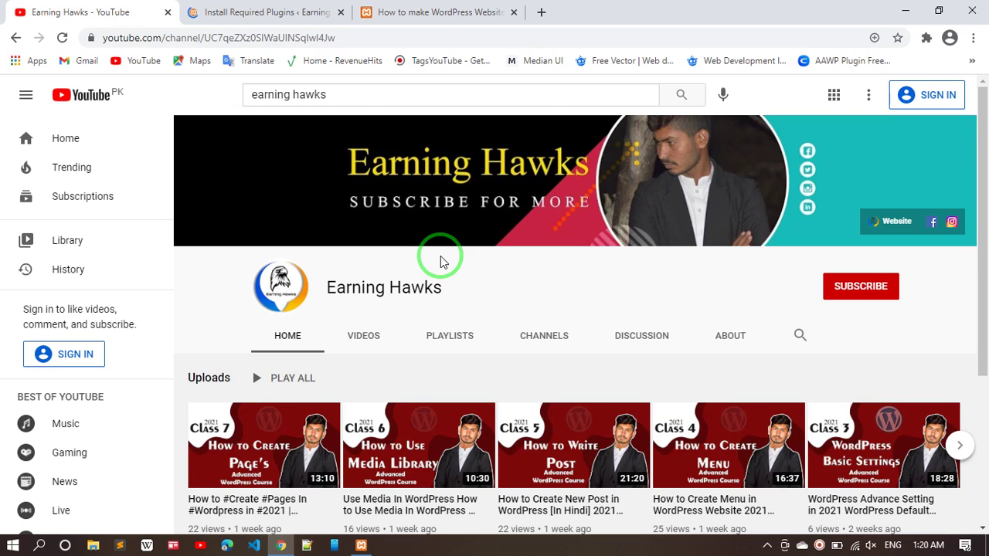
pyautogui.click(265, 12)
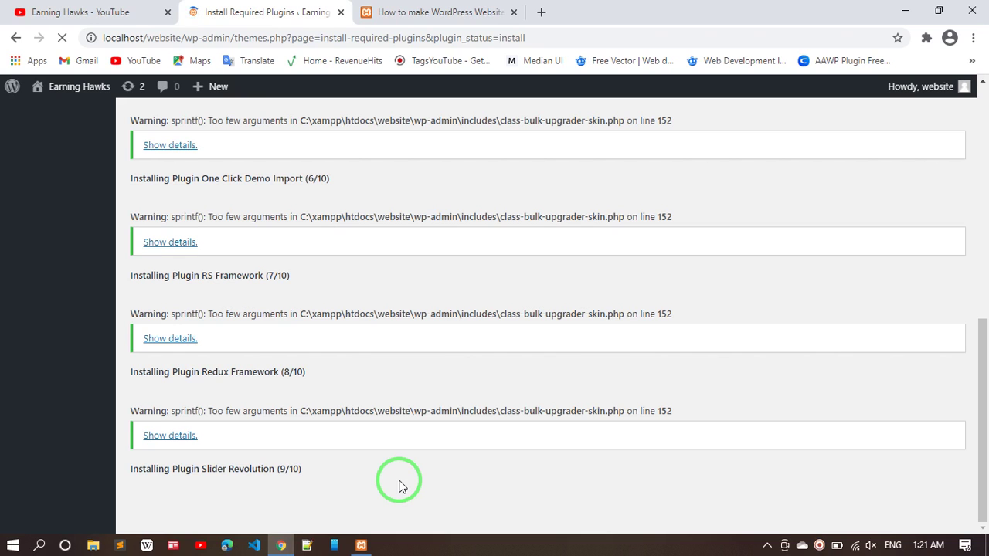
# - Watch the install log until WPBakery Visual Composer (10/10) starts installing
pyautogui.scroll(5, 400, 486)
pyautogui.scroll(-5, 400, 486)
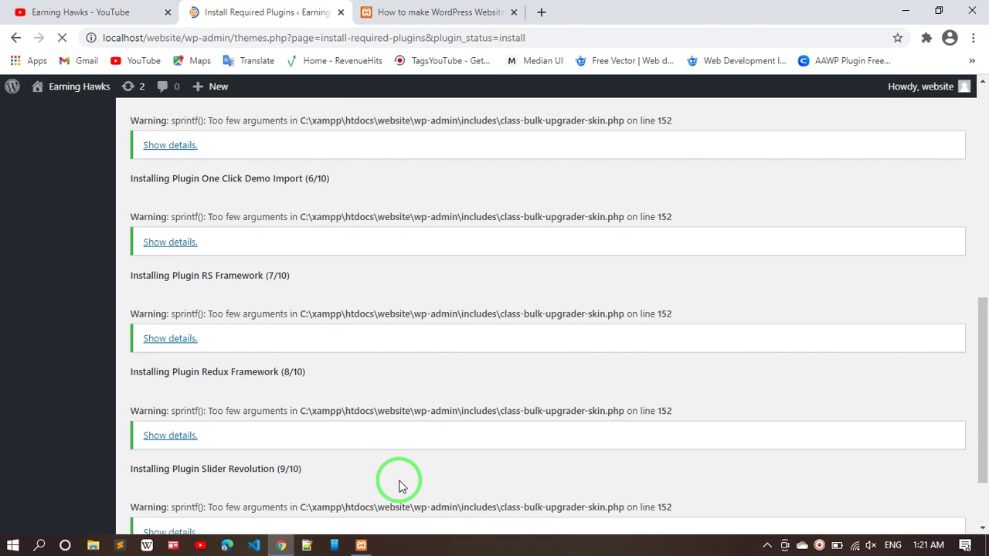
pyautogui.scroll(-2, 400, 485)
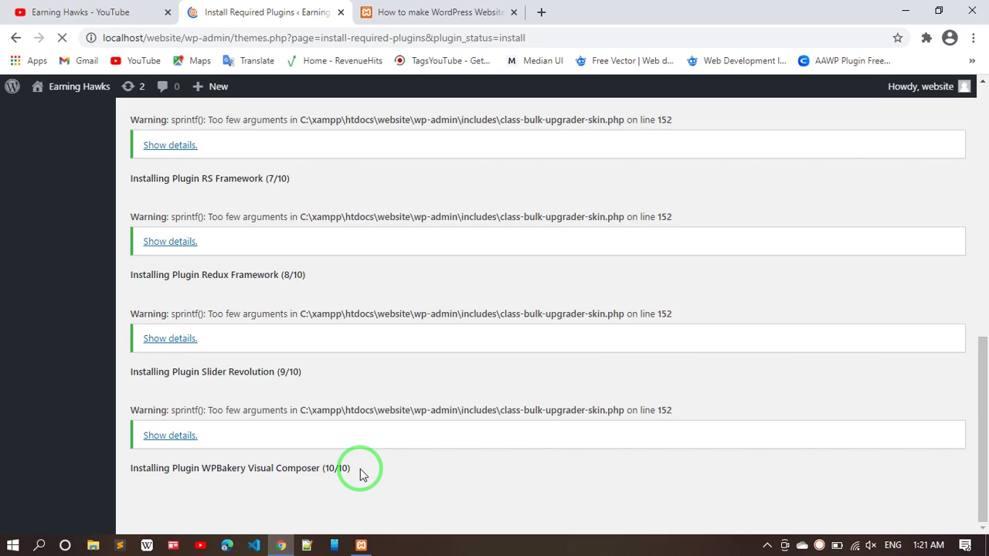
pyautogui.scroll(10, 362, 473)
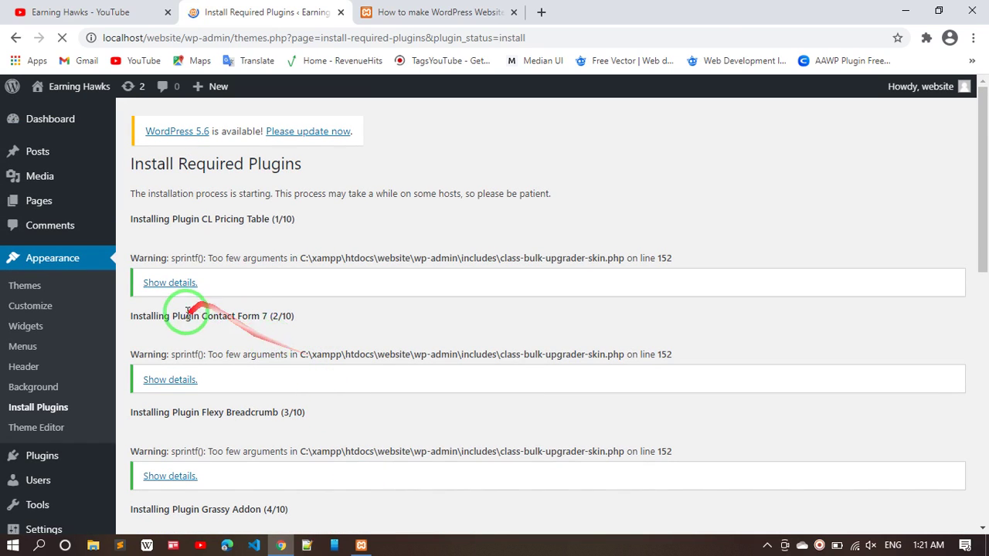
pyautogui.scroll(-8, 242, 315)
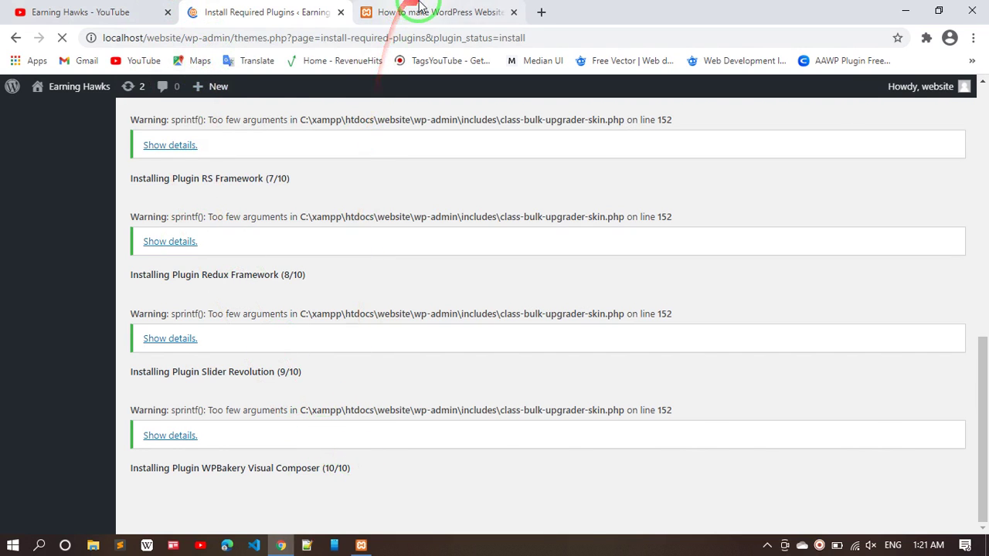
# - Check the home blog page from the post tab, then return to the install log at WPBakery (10/10)
pyautogui.click(418, 6)
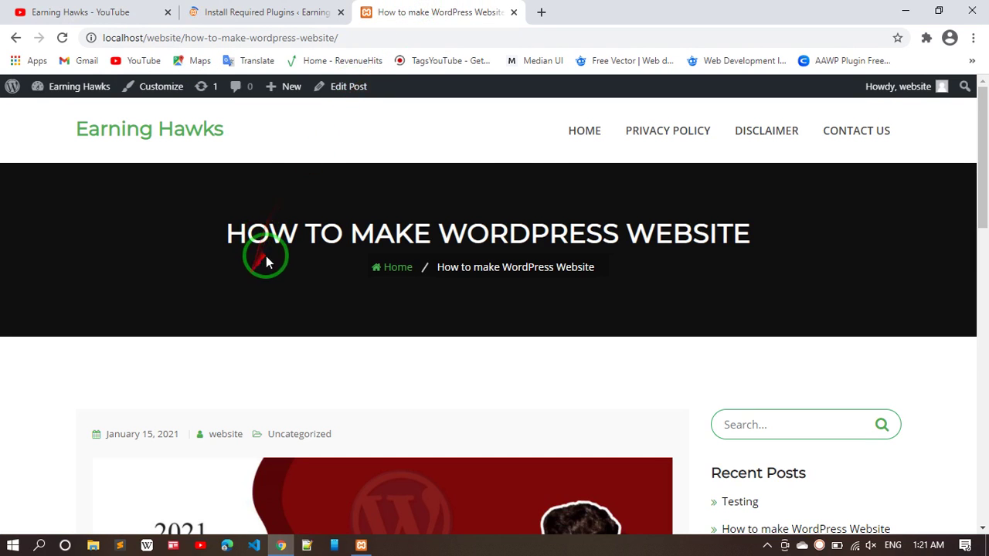
pyautogui.click(177, 117)
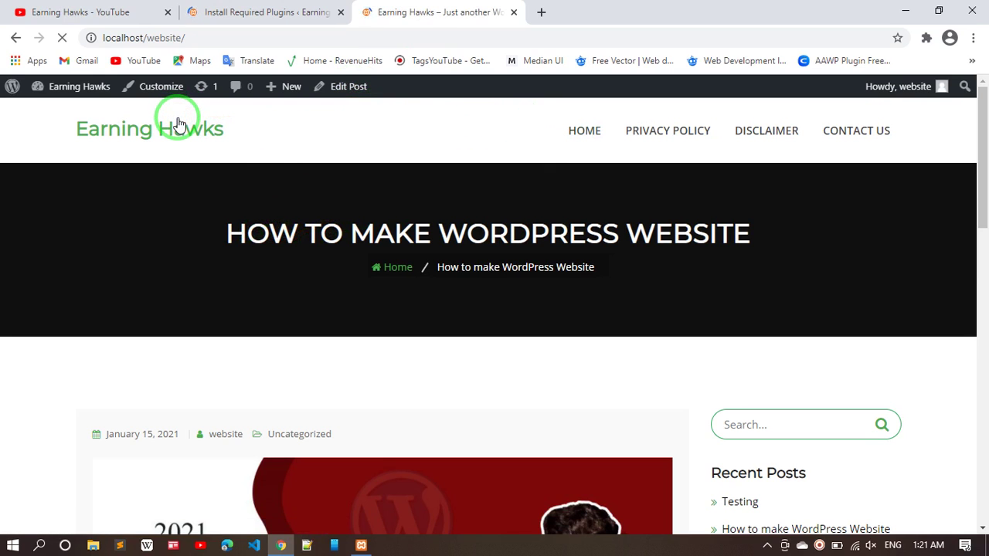
pyautogui.scroll(-6, 341, 292)
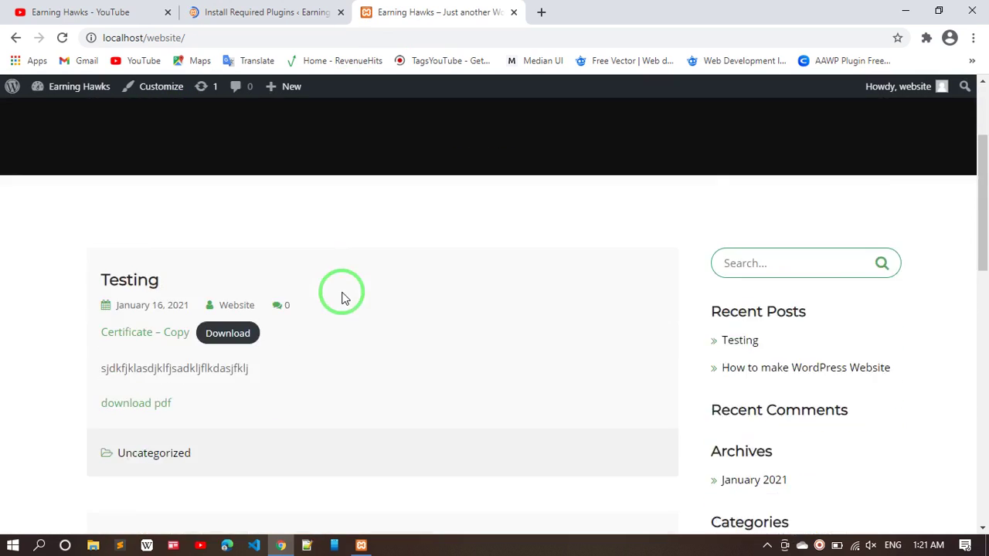
pyautogui.scroll(6, 341, 292)
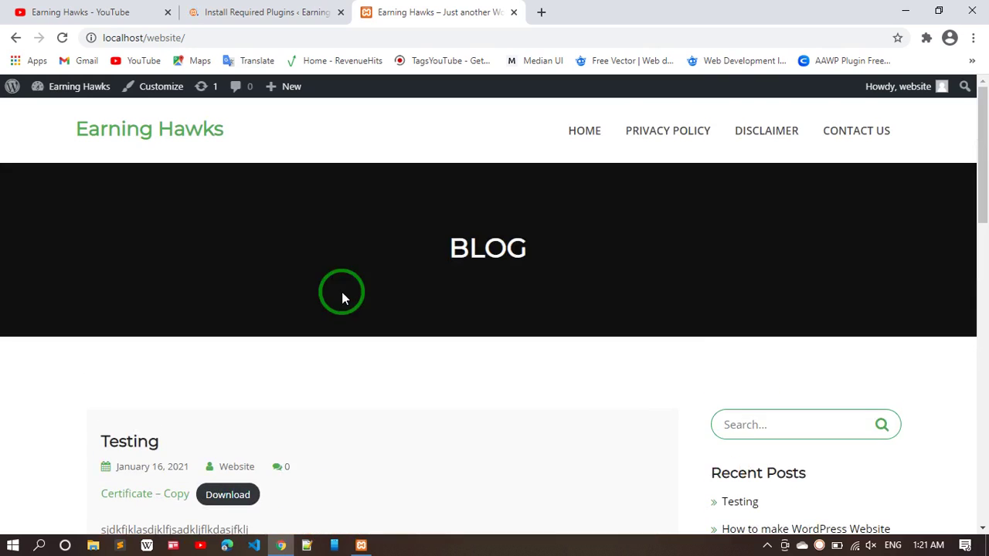
pyautogui.click(291, 11)
pyautogui.scroll(-2, 338, 343)
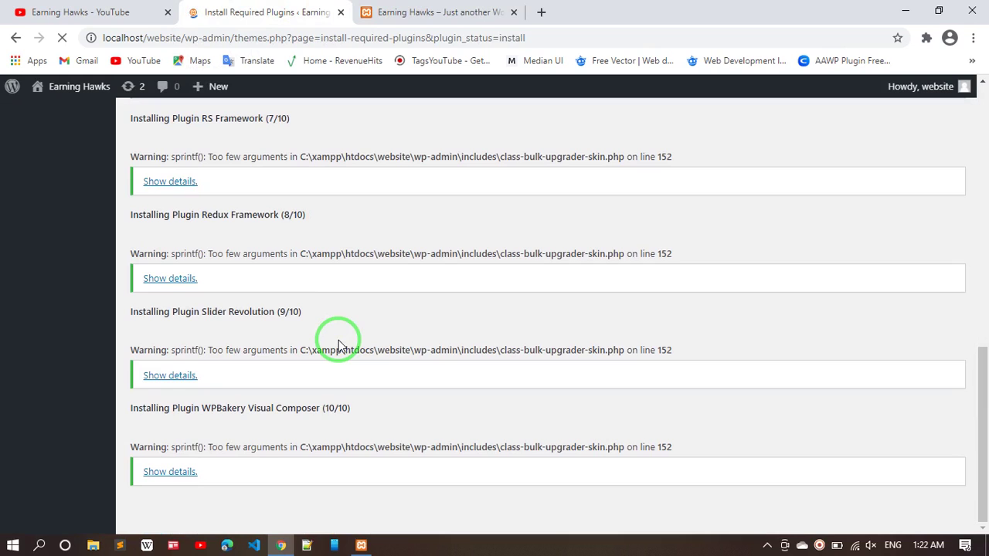
# - Go back from the install log to the Required Plugins Installer list
pyautogui.scroll(9, 338, 340)
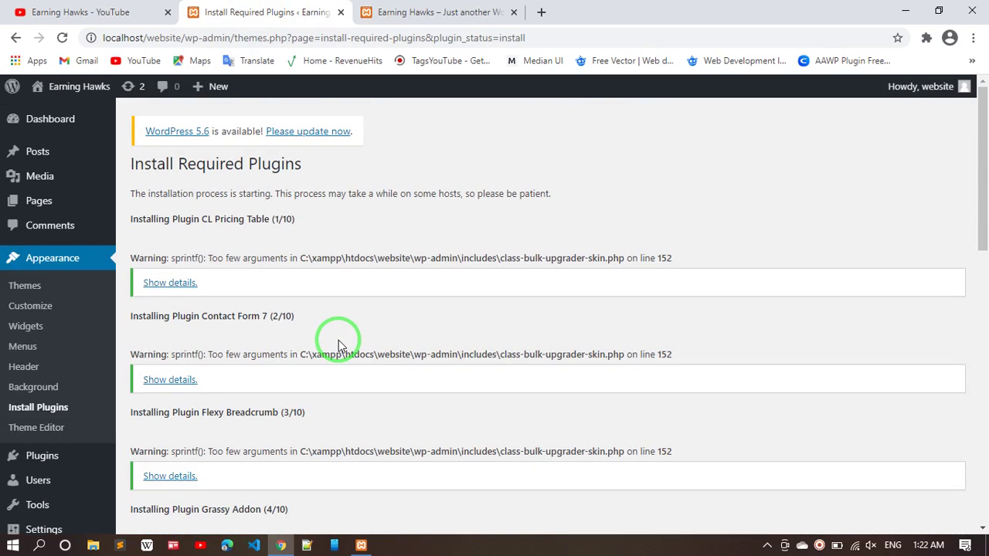
pyautogui.scroll(-9, 293, 340)
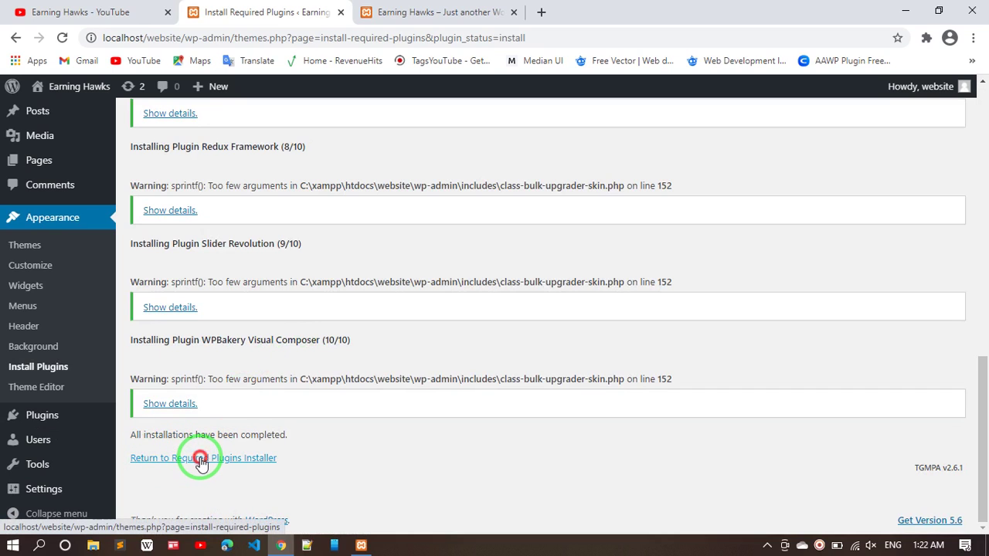
pyautogui.click(201, 459)
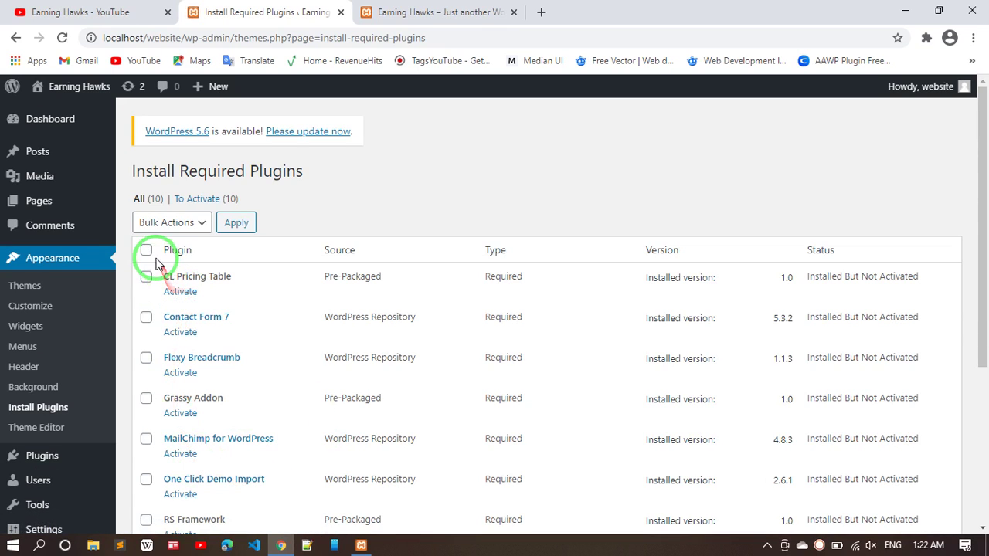
# - Select all required plugins, bulk-activate them, then activate Contact Form 7
pyautogui.click(146, 249)
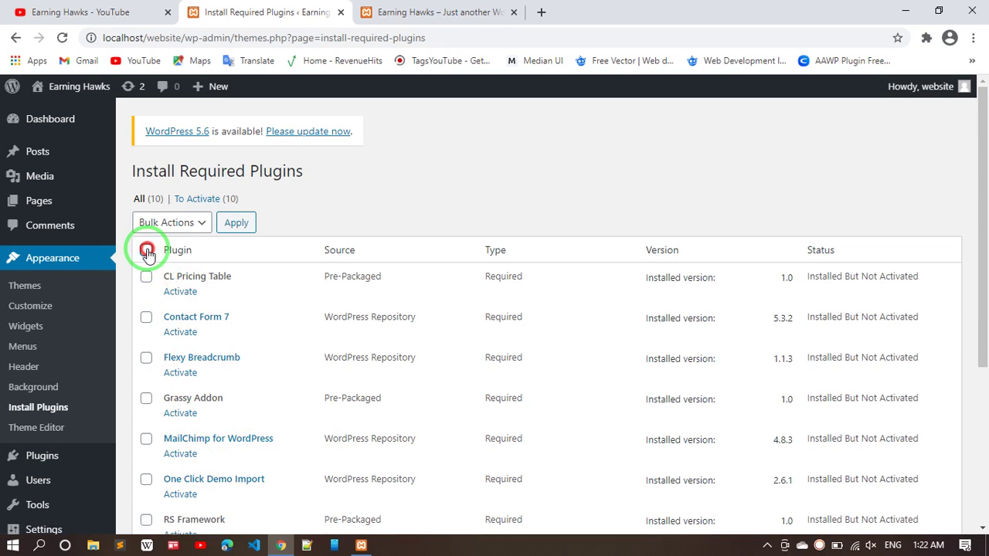
pyautogui.click(199, 224)
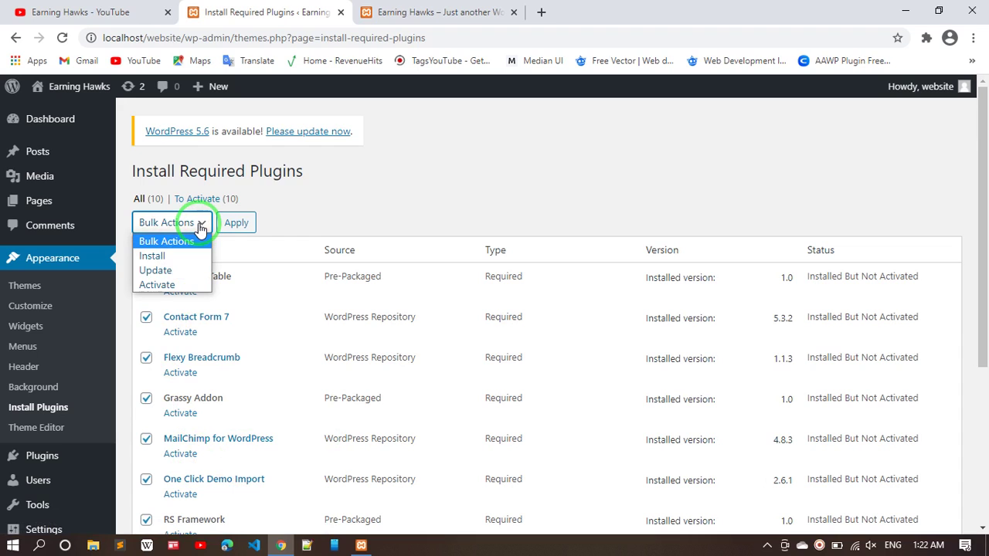
pyautogui.click(157, 285)
pyautogui.click(235, 223)
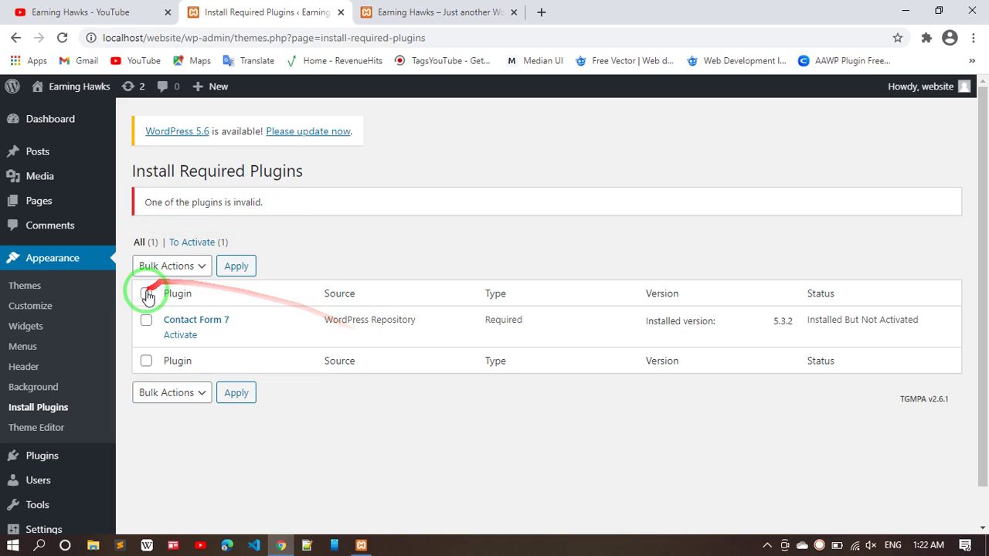
pyautogui.click(181, 336)
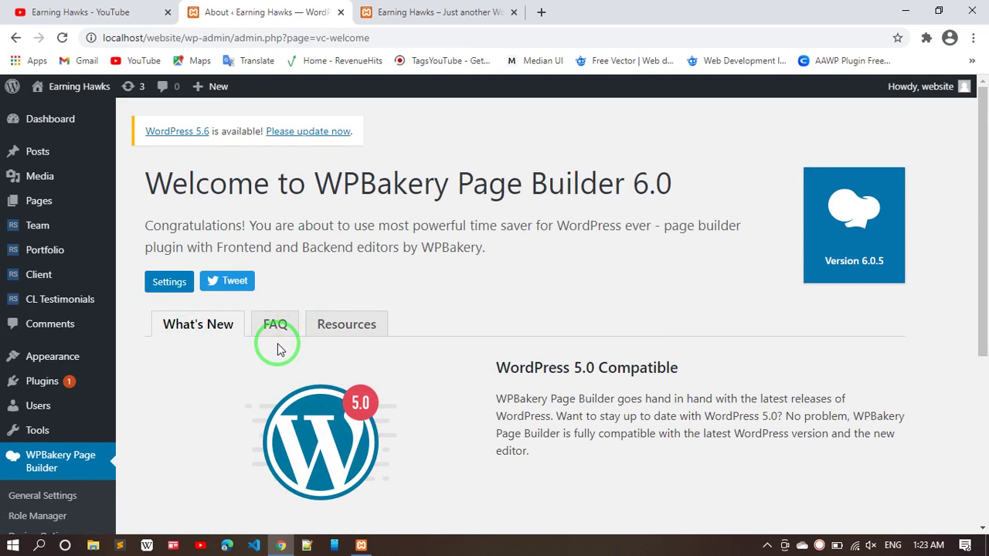
# - Review the Themes page notice that Contact Form 7 remains inactive, then switch to the homepage tab
pyautogui.scroll(-3, 278, 348)
pyautogui.scroll(3, 278, 348)
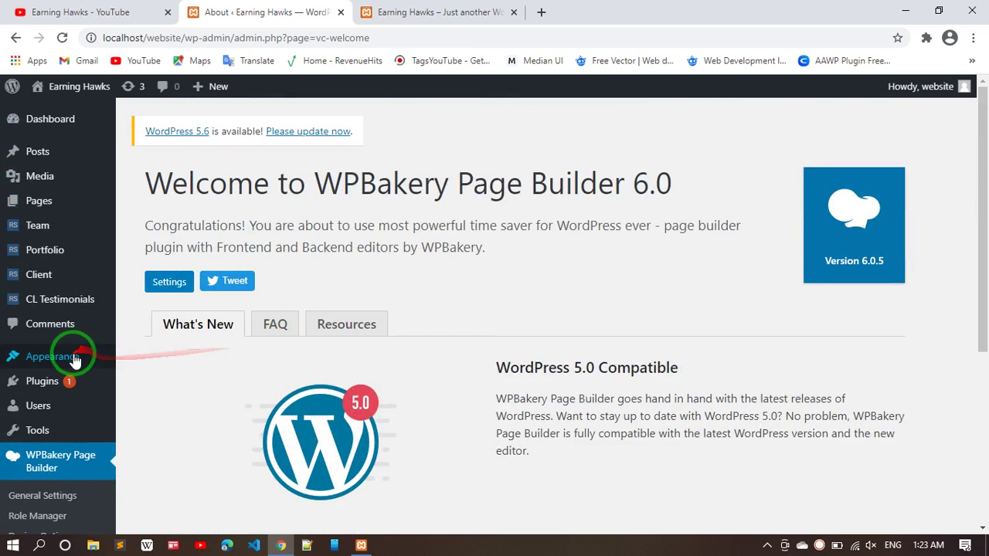
pyautogui.moveTo(75, 362)
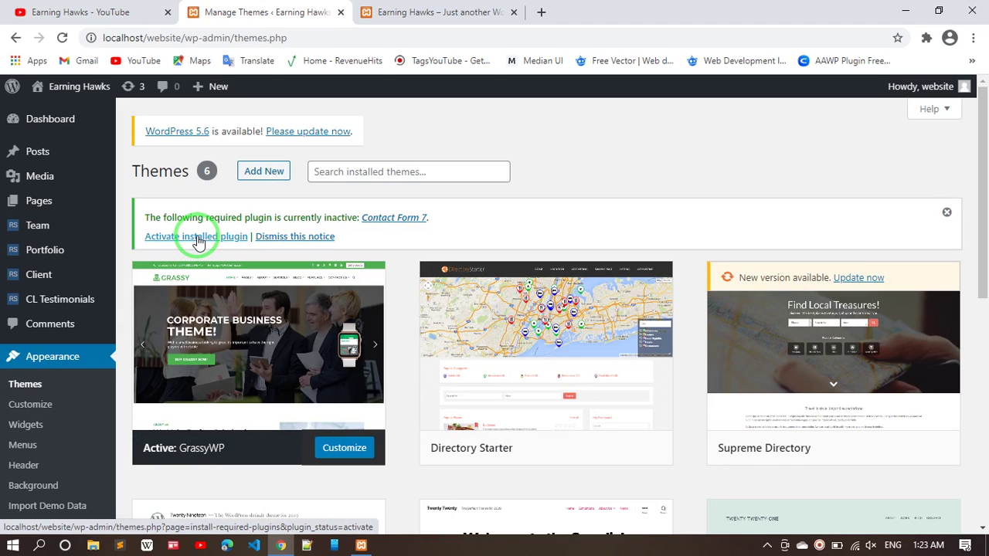
pyautogui.scroll(-2, 197, 241)
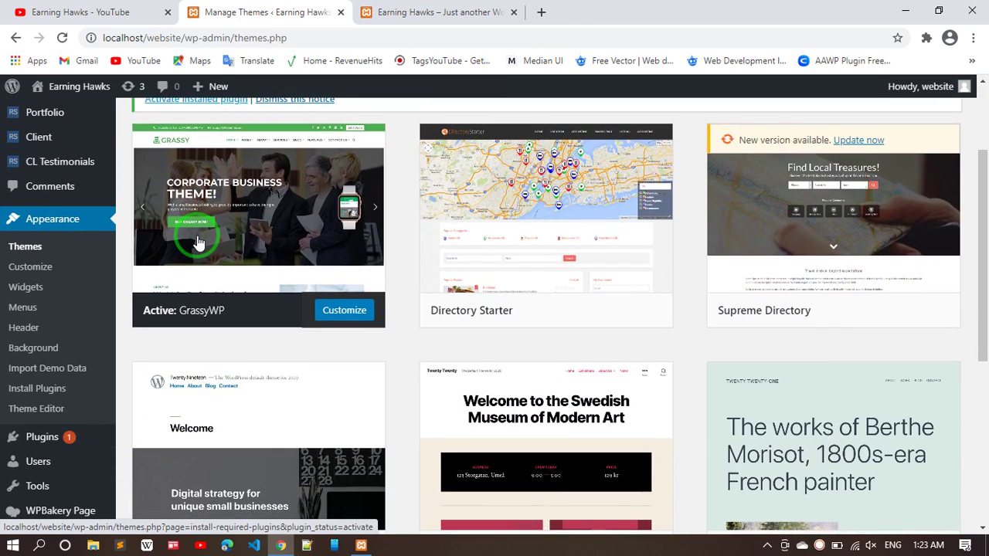
pyautogui.scroll(1, 197, 242)
pyautogui.scroll(2, 198, 241)
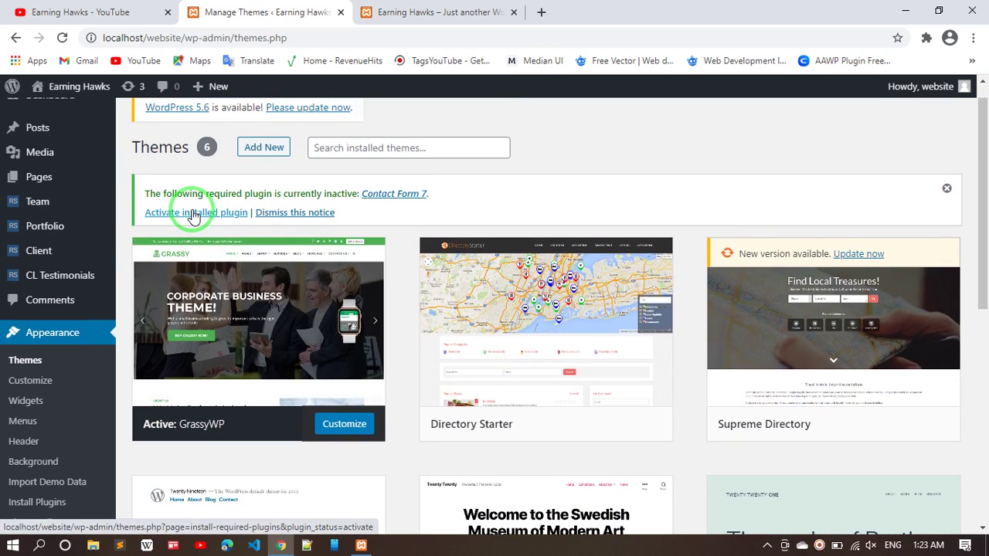
pyautogui.click(439, 12)
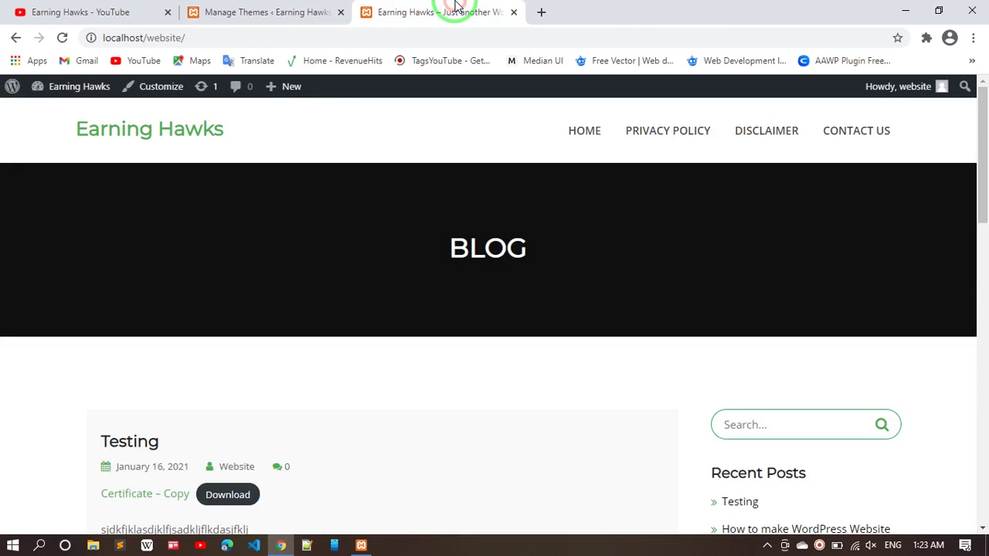
# - Reload the Earning Hawks blog, browse it, and open the 'How to make WordPress Website' post
pyautogui.click(63, 37)
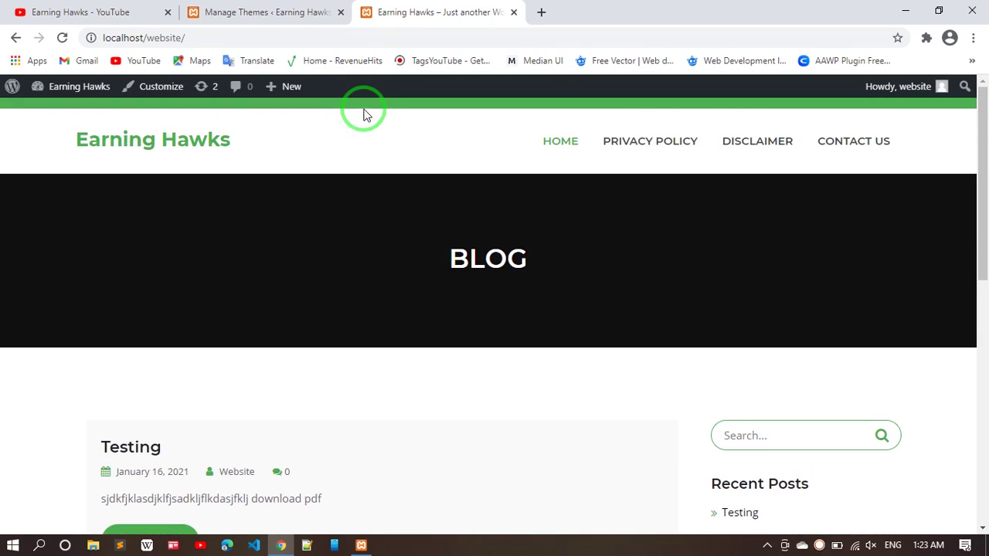
pyautogui.scroll(-2, 319, 104)
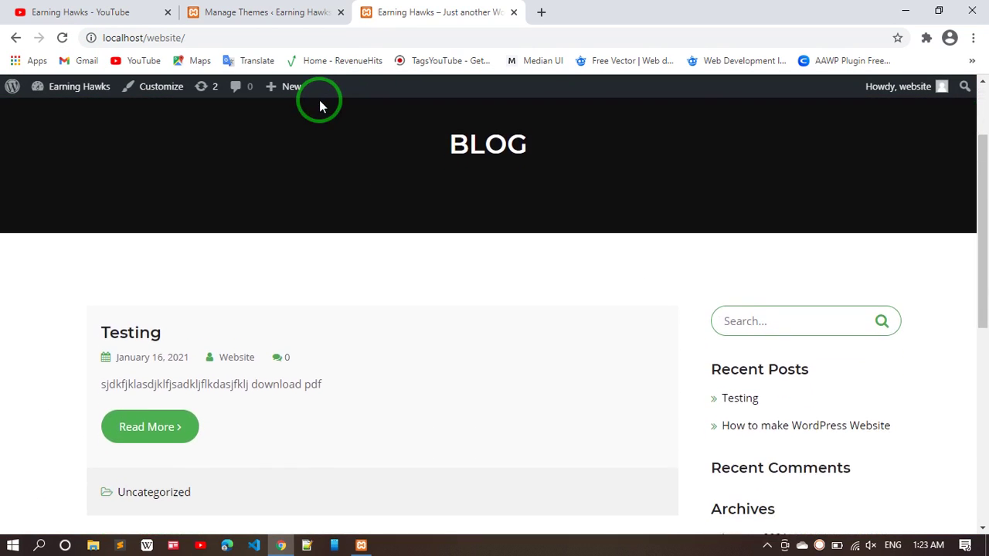
pyautogui.scroll(-6, 295, 305)
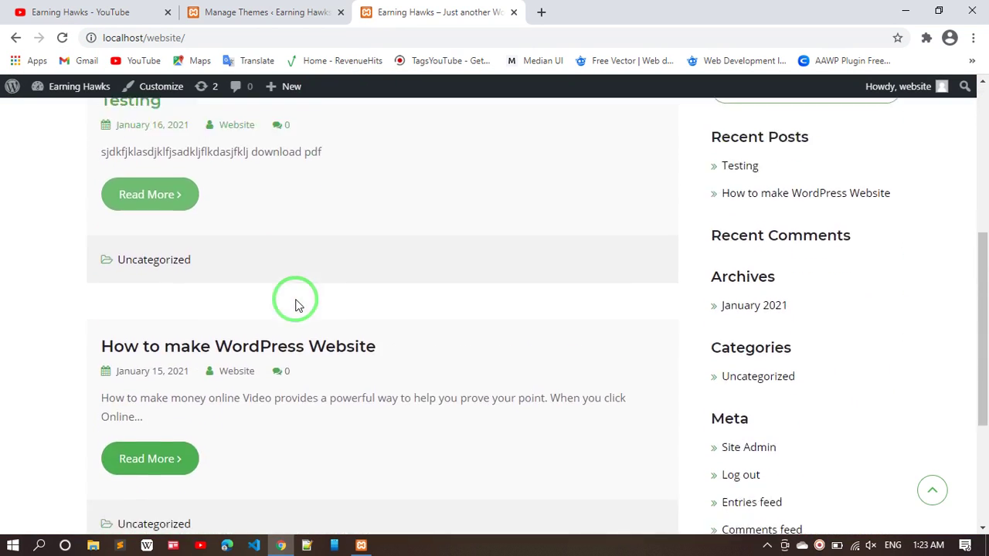
pyautogui.scroll(8, 295, 305)
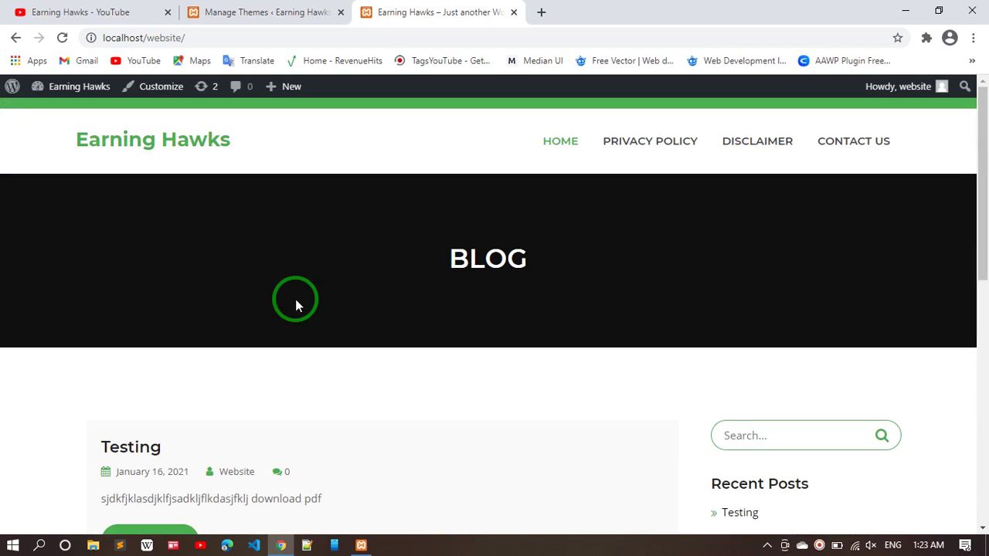
pyautogui.moveTo(333, 292)
pyautogui.mouseDown()
pyautogui.moveTo(804, 314)
pyautogui.moveTo(808, 427)
pyautogui.mouseUp()
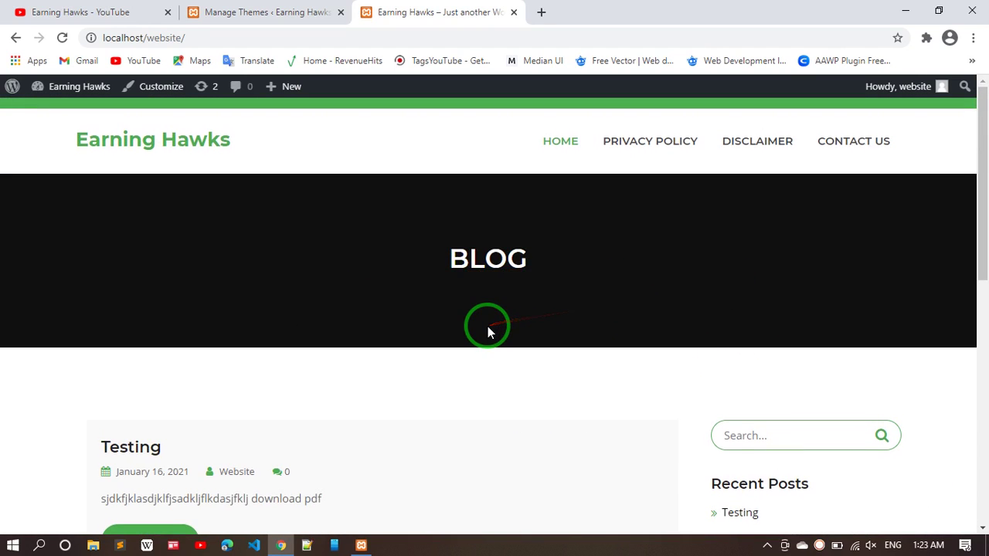
pyautogui.scroll(-3, 487, 328)
pyautogui.scroll(-2, 160, 368)
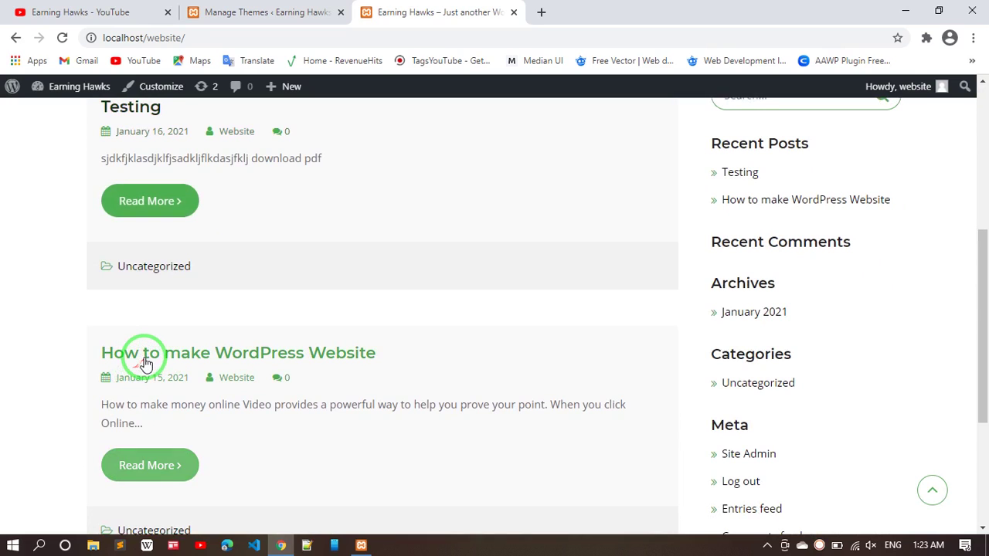
pyautogui.click(147, 362)
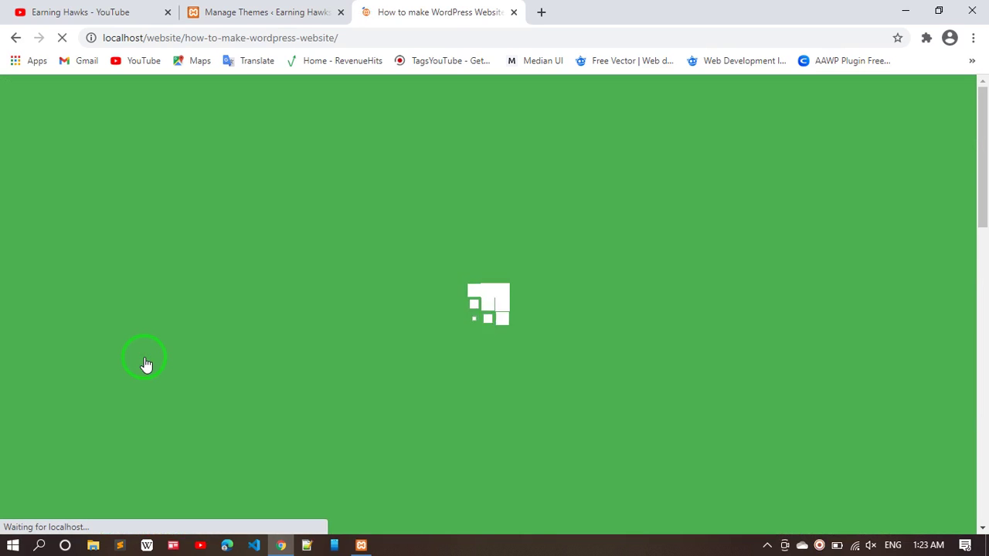
pyautogui.moveTo(170, 356); pyautogui.dragTo(228, 357)
pyautogui.moveTo(324, 333); pyautogui.dragTo(469, 307)
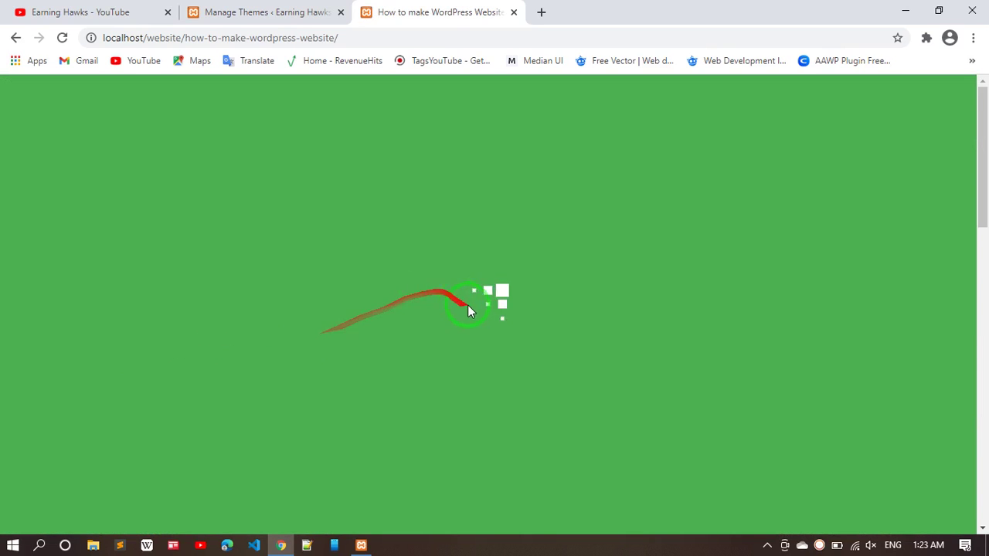
pyautogui.scroll(-8, 454, 342)
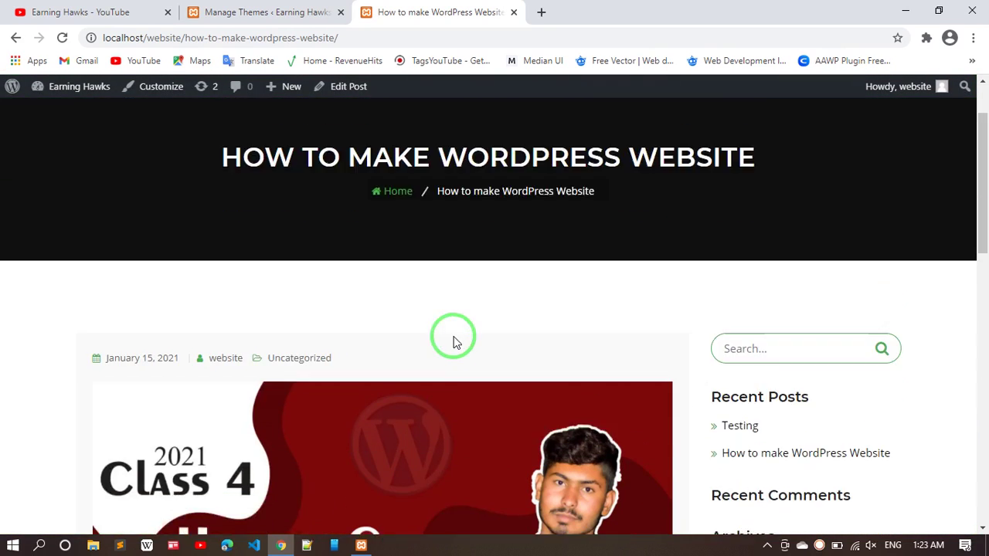
pyautogui.scroll(-5, 454, 342)
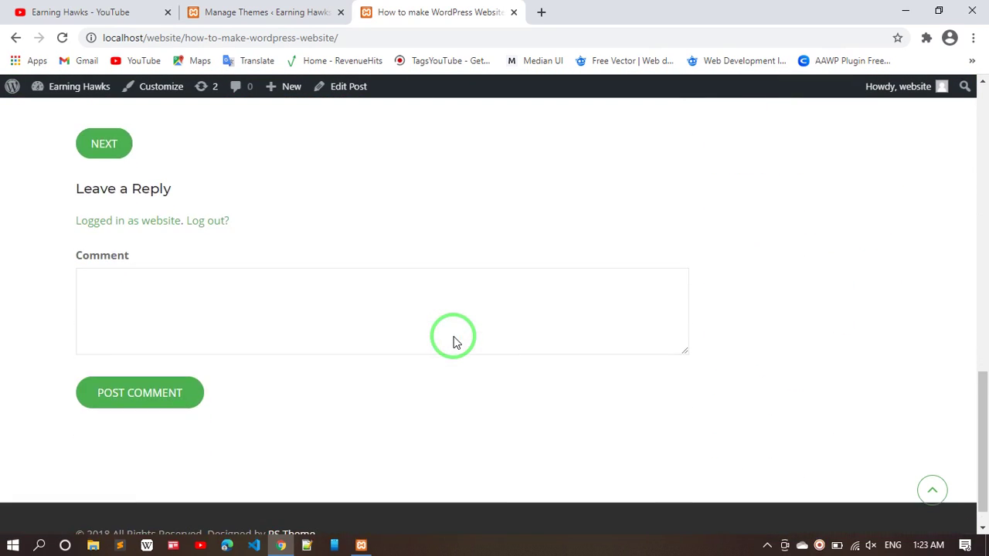
pyautogui.click(930, 493)
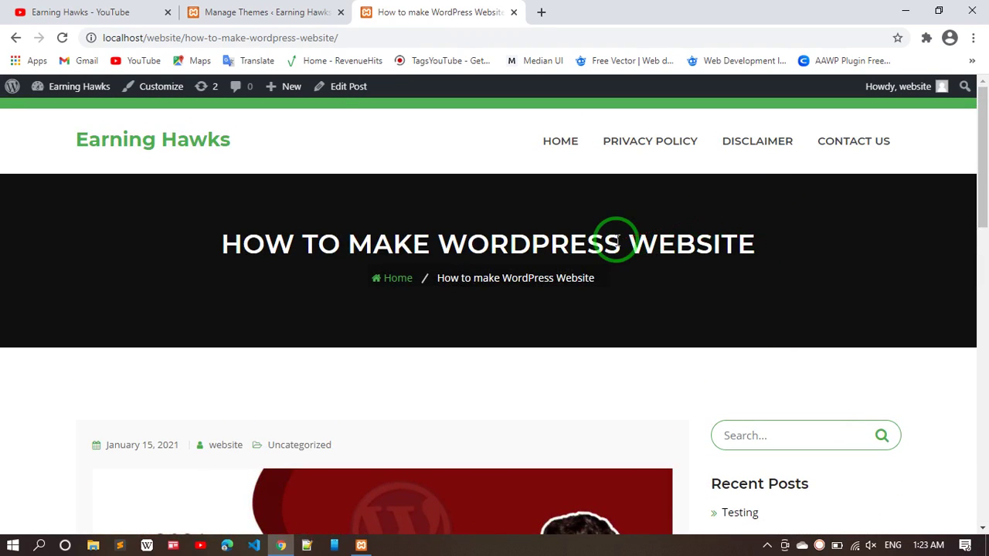
# - Open the list of required plugins still waiting to be activated
pyautogui.click(277, 8)
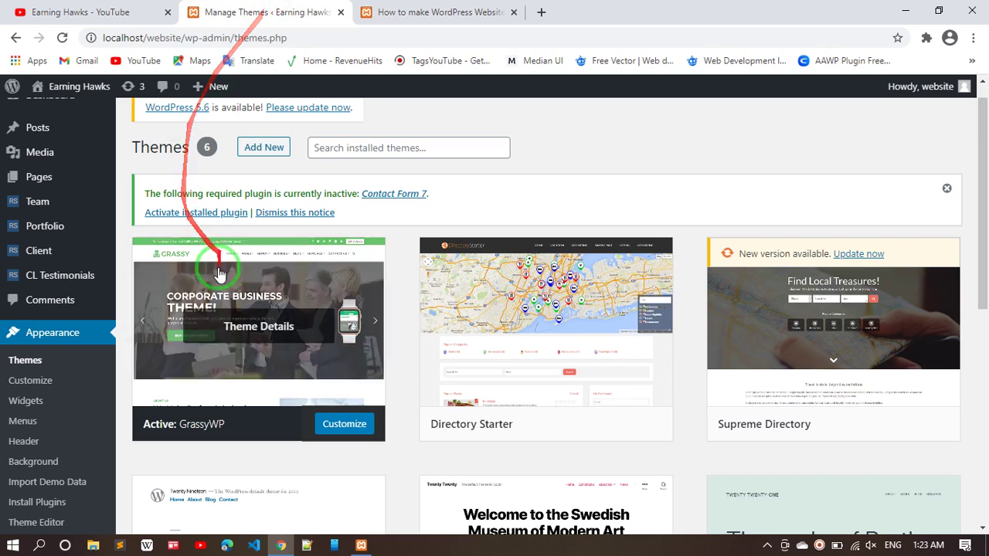
pyautogui.click(182, 214)
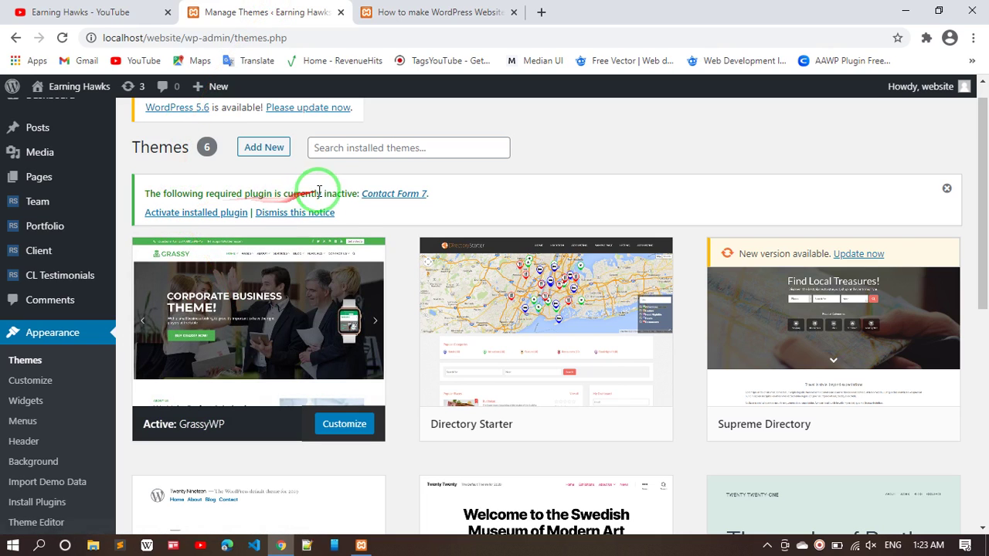
pyautogui.click(205, 215)
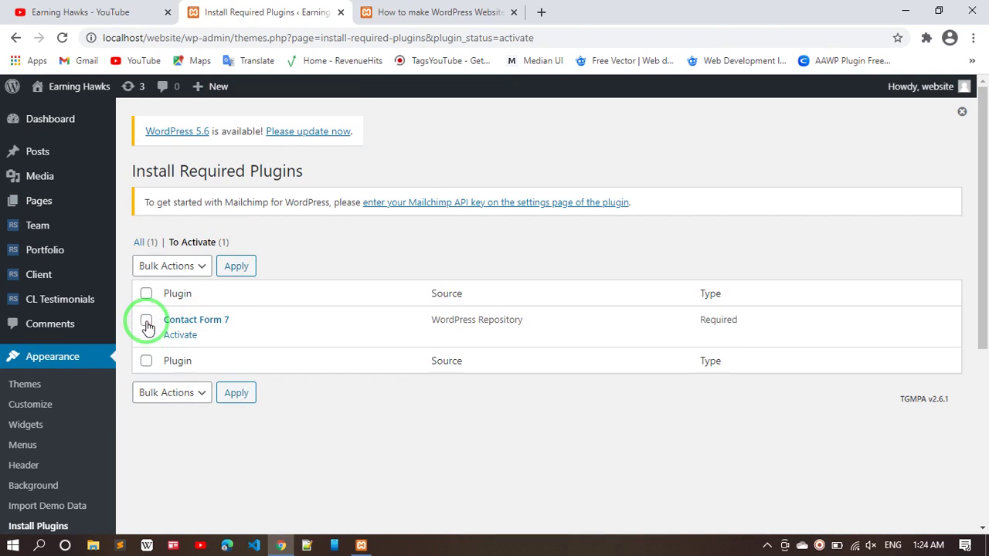
# - Select Contact Form 7 and apply the Activate bulk action to it
pyautogui.click(146, 321)
pyautogui.click(197, 271)
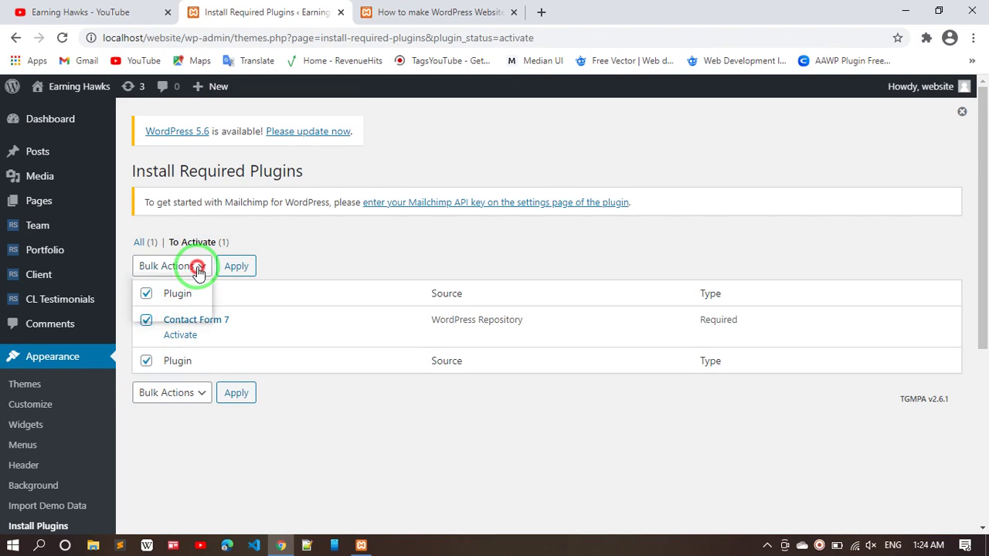
pyautogui.click(162, 315)
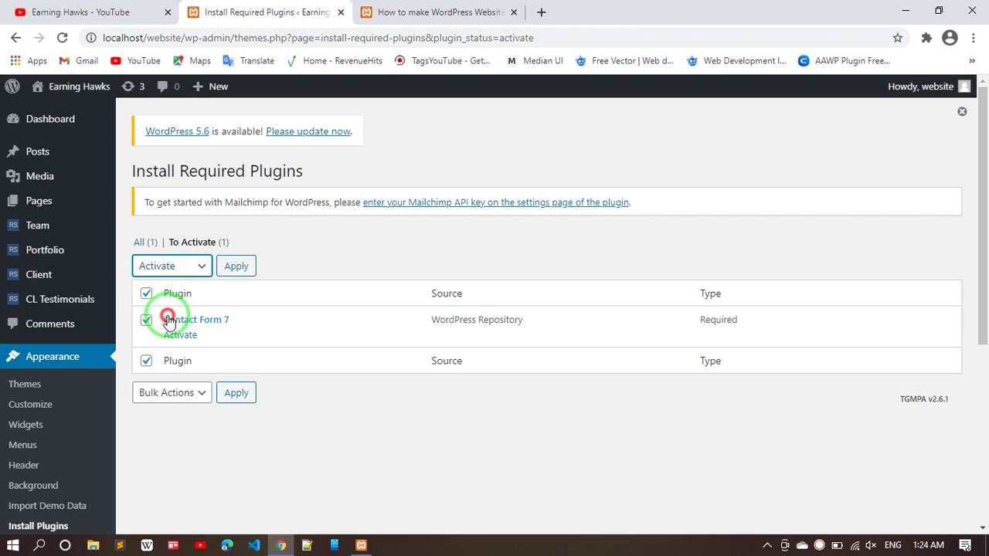
pyautogui.click(238, 271)
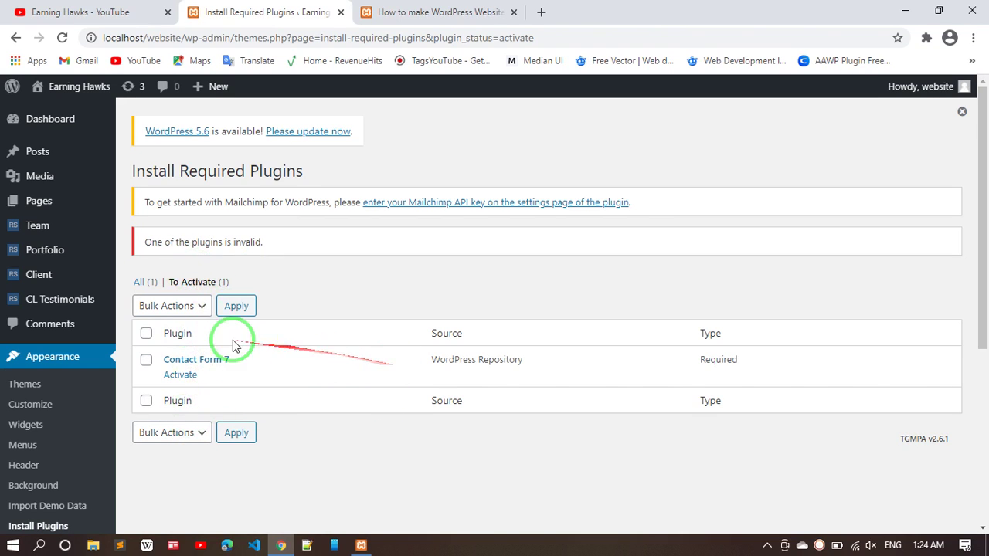
# - Open Contact Form 7's details, then follow the link to update WordPress
pyautogui.click(185, 362)
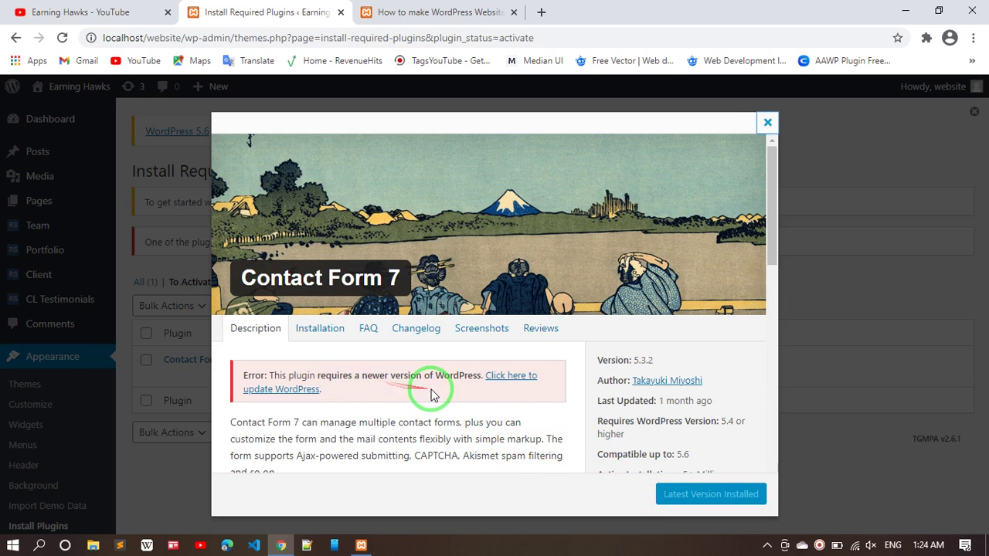
pyautogui.click(509, 380)
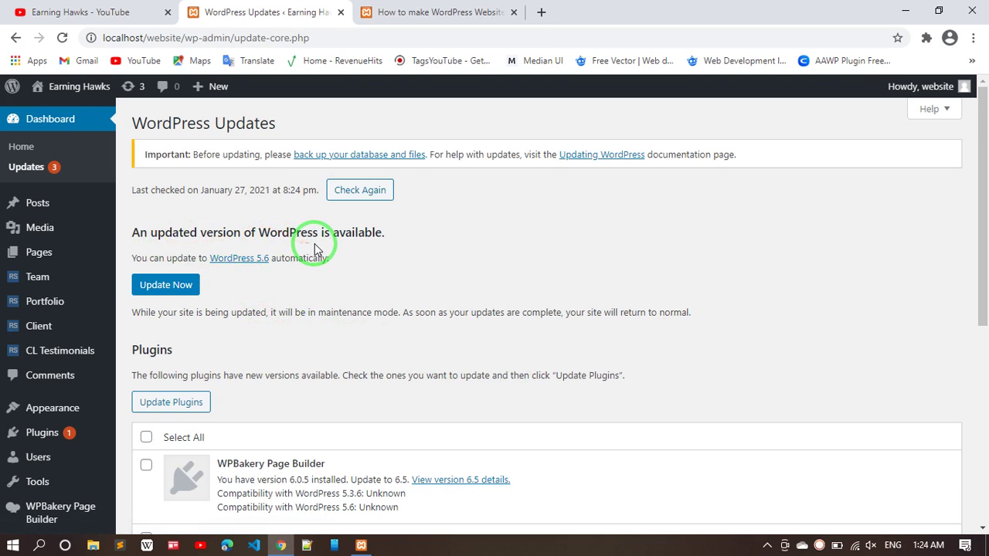
# - Start the WordPress 5.6 core update and check the 'How to make WordPress Website' post
pyautogui.click(152, 286)
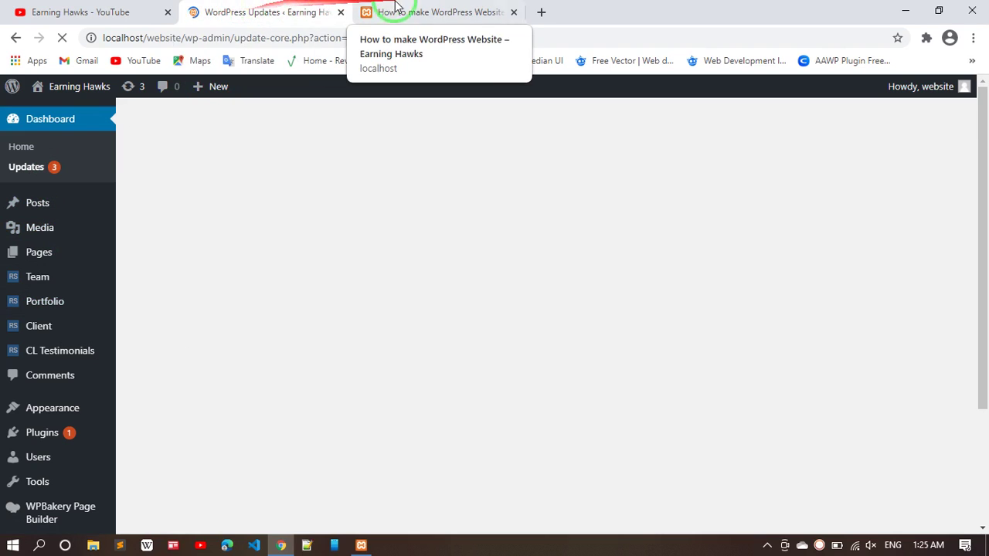
pyautogui.click(425, 8)
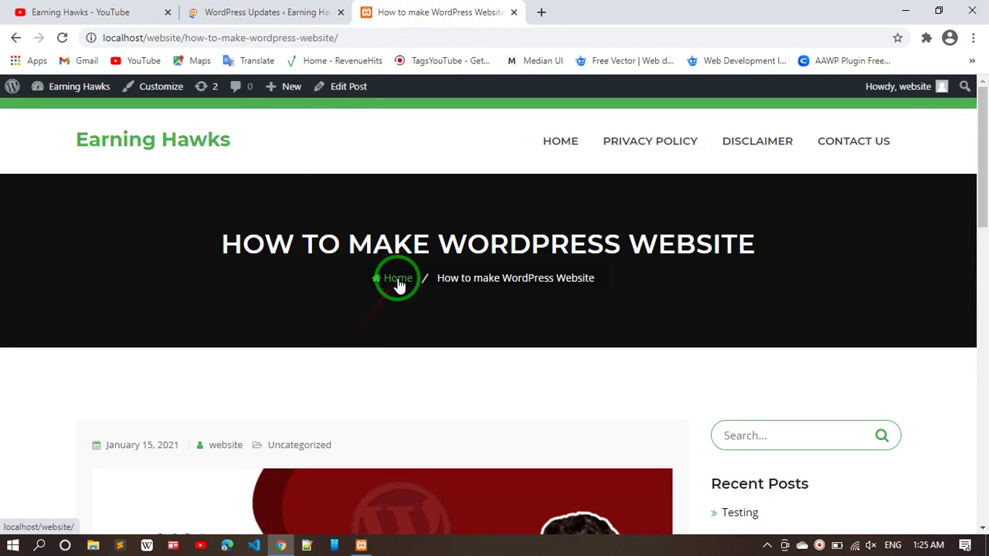
pyautogui.scroll(-5, 397, 283)
pyautogui.scroll(-10, 397, 281)
pyautogui.scroll(15, 397, 281)
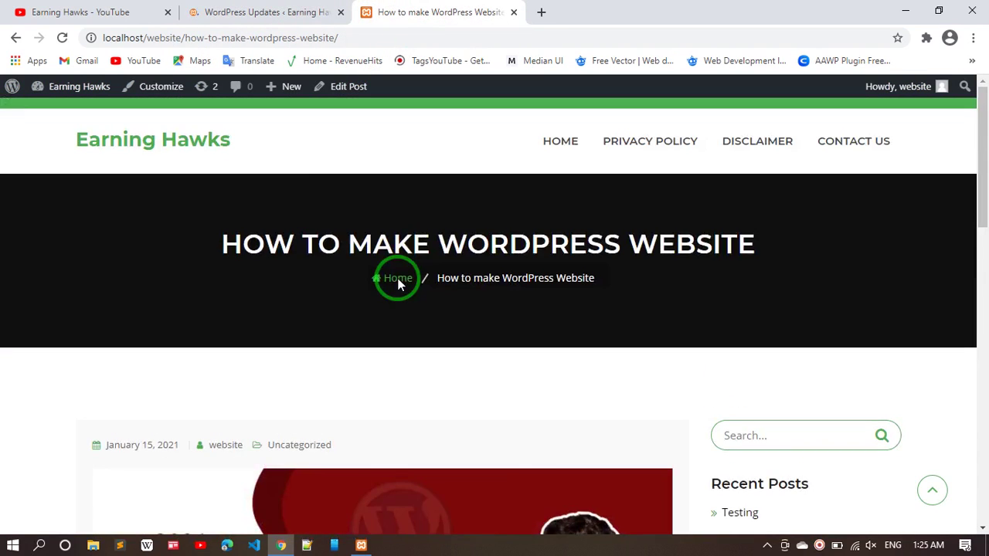
# - Reload the WordPress Updates page, then go to the admin Dashboard
pyautogui.click(241, 6)
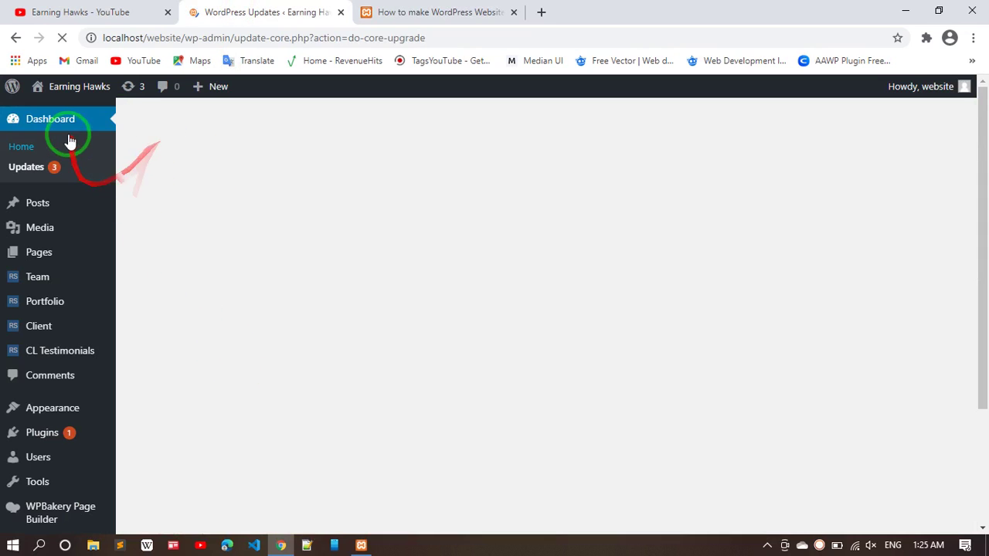
pyautogui.click(65, 170)
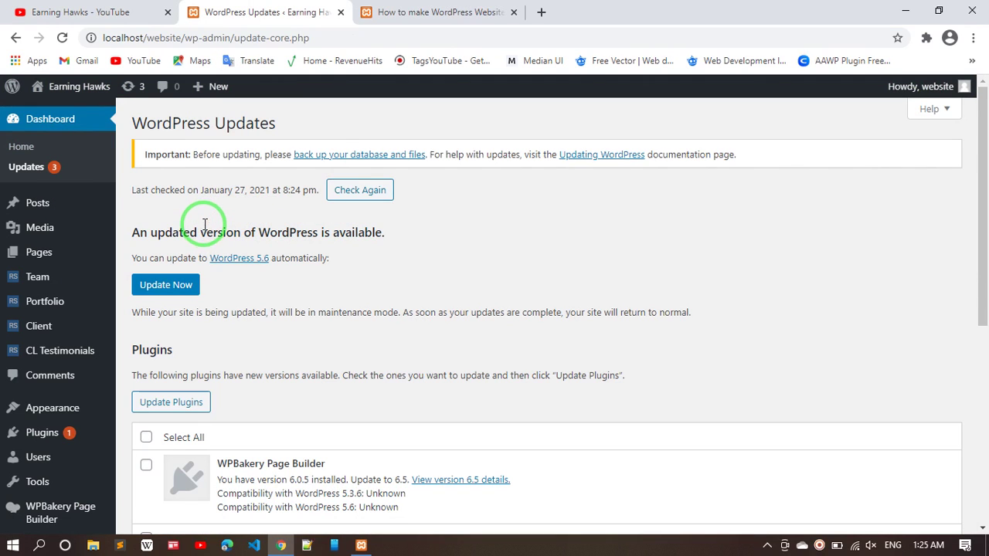
pyautogui.click(43, 118)
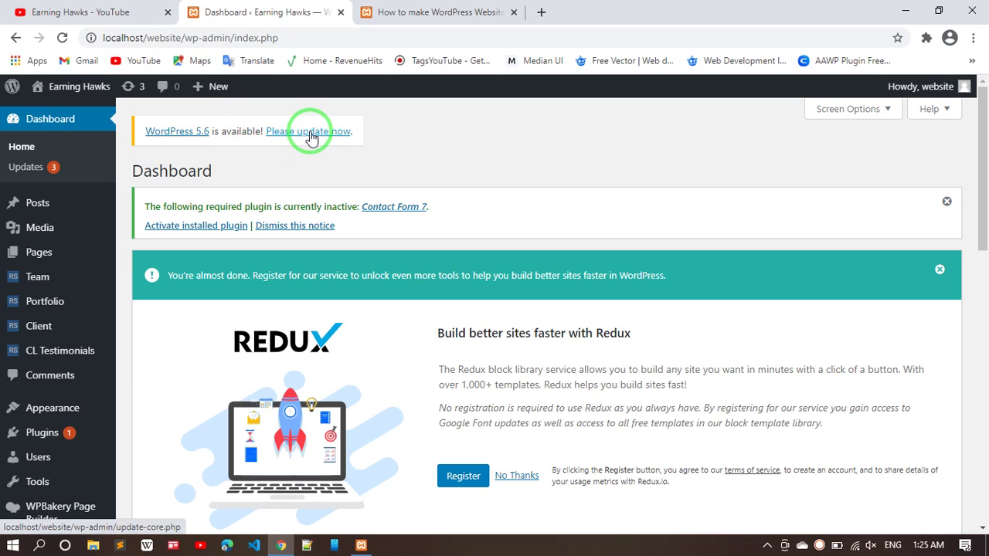
# - Retry the WordPress 5.6 update from the Dashboard notice and highlight the update.php path in the warning
pyautogui.click(311, 136)
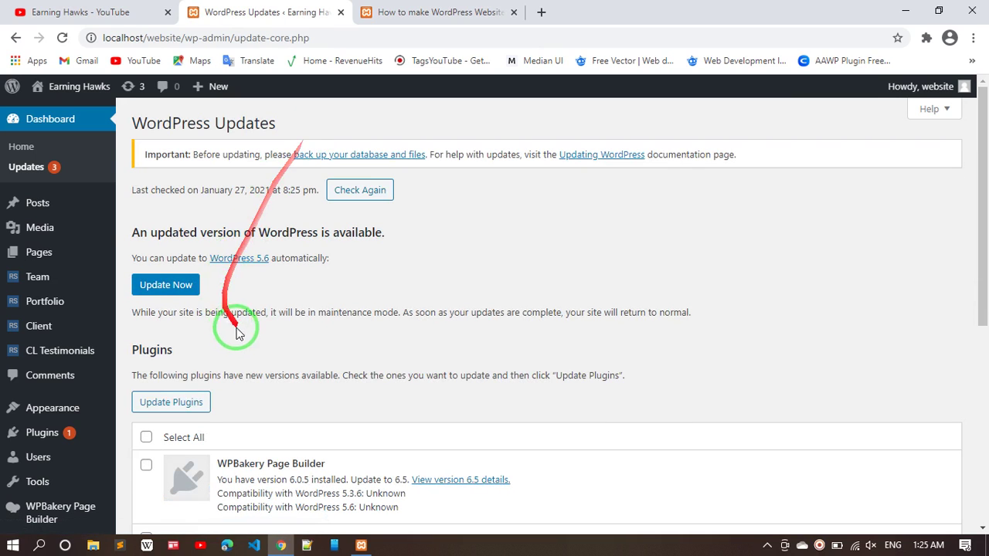
pyautogui.click(168, 286)
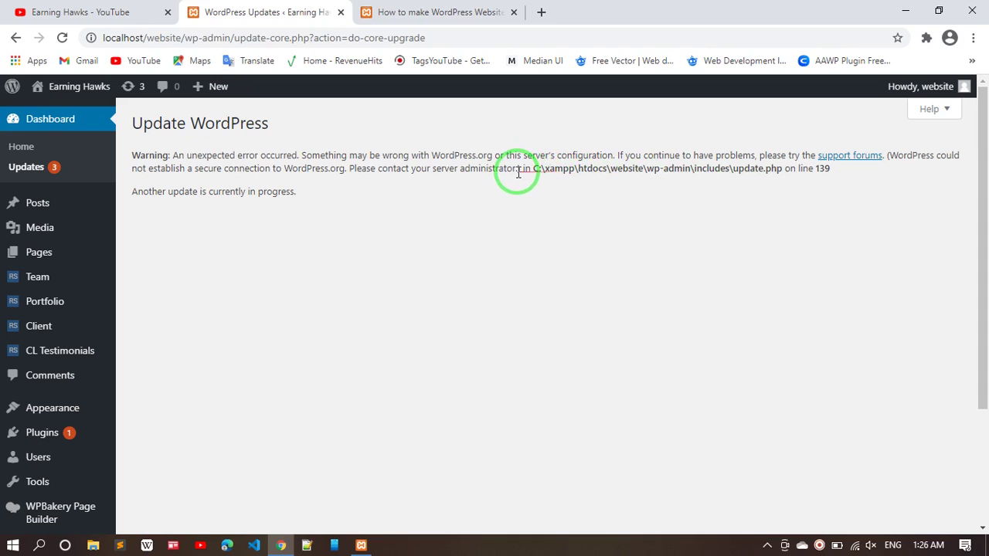
pyautogui.moveTo(533, 171); pyautogui.dragTo(812, 170)
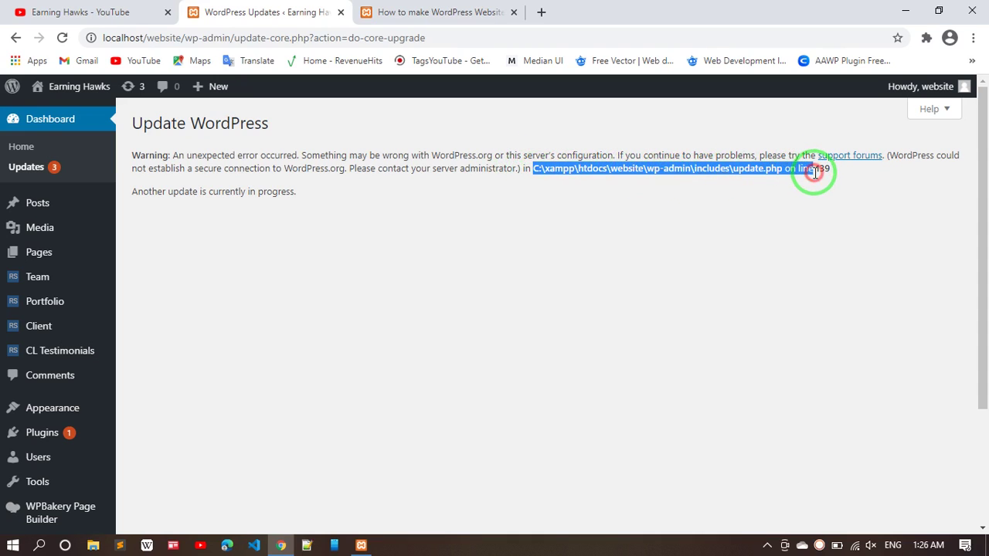
pyautogui.click(710, 183)
pyautogui.moveTo(709, 181)
pyautogui.mouseDown()
pyautogui.moveTo(214, 170)
pyautogui.moveTo(291, 137)
pyautogui.mouseUp()
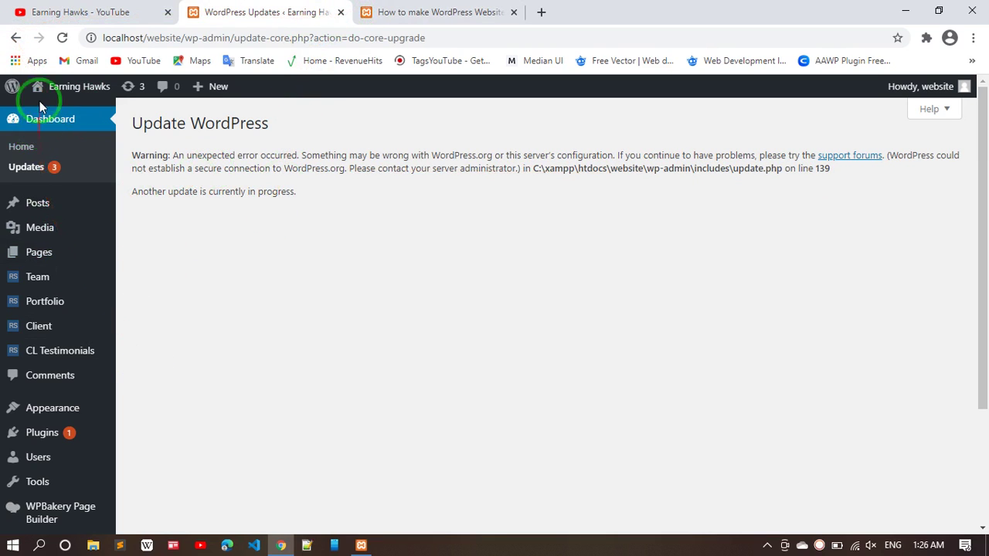
# - On the Dashboard, close the Redux registration notice and the inactive Contact Form 7 notice
pyautogui.click(74, 127)
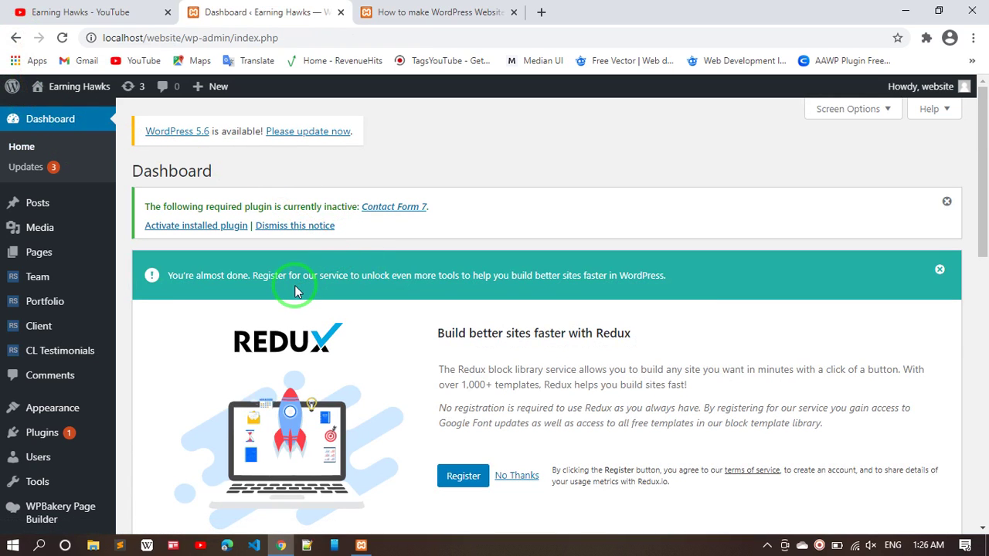
pyautogui.scroll(-4, 294, 290)
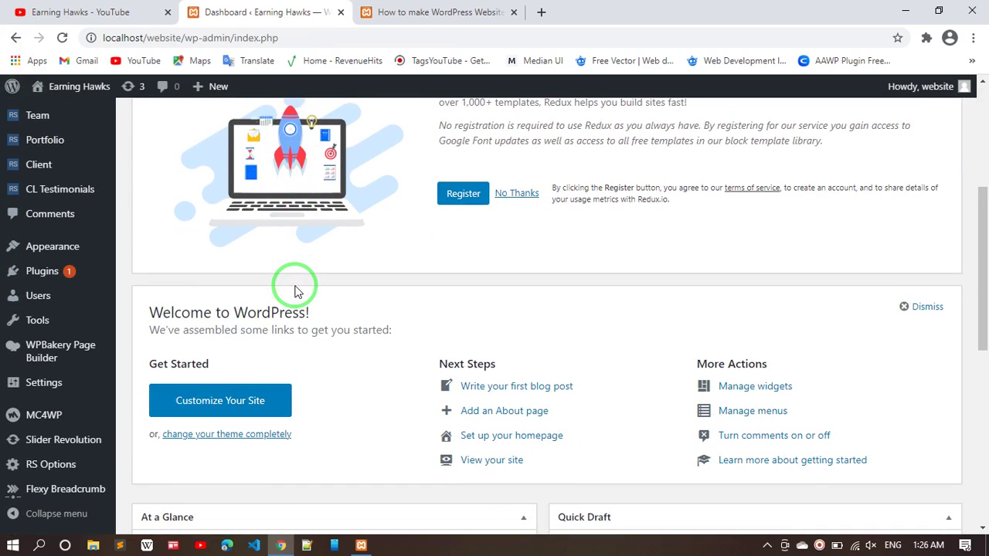
pyautogui.scroll(-3, 294, 291)
pyautogui.scroll(7, 296, 287)
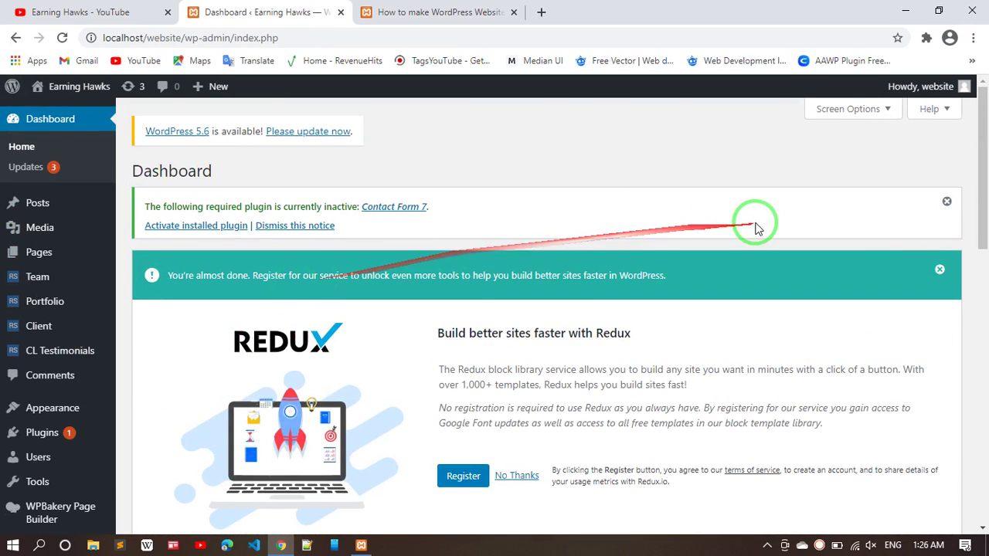
pyautogui.click(949, 272)
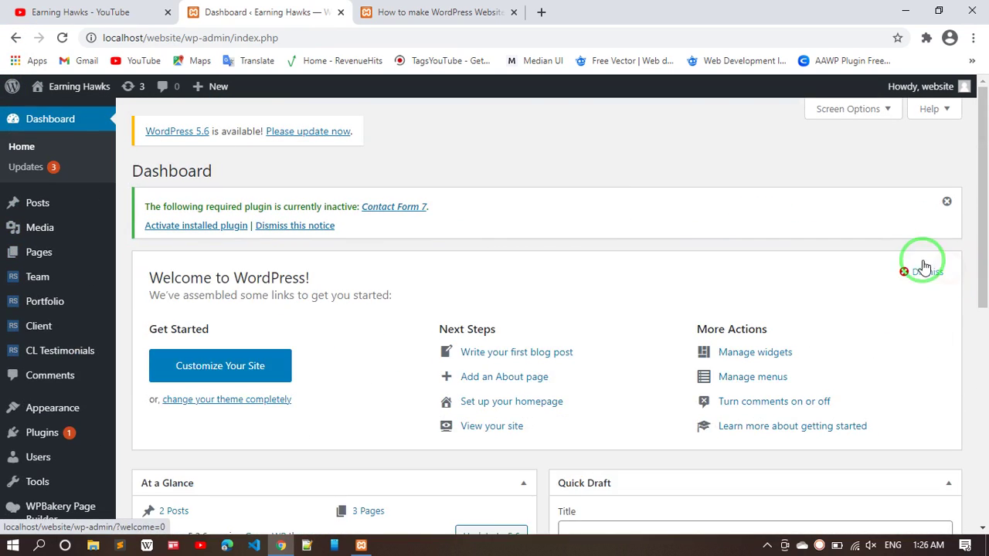
pyautogui.click(949, 201)
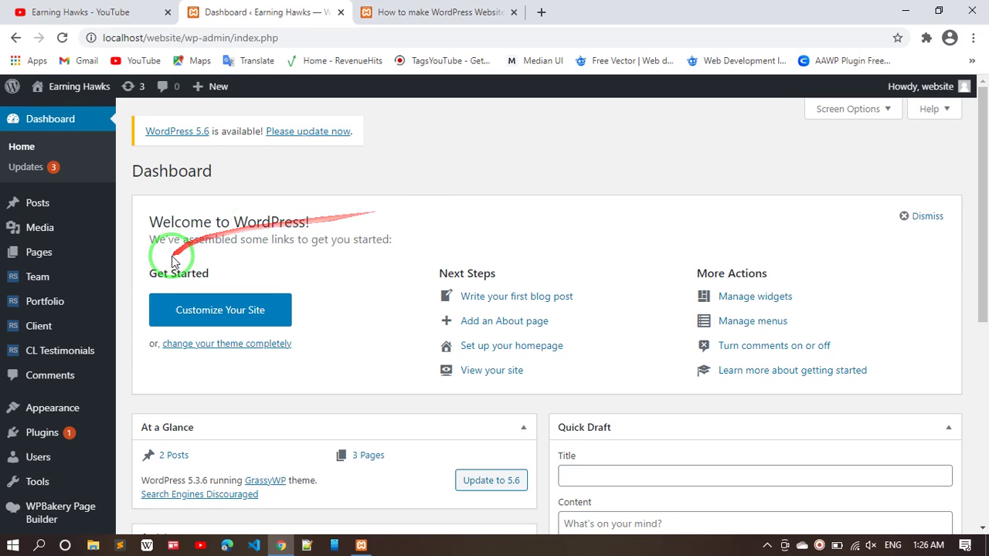
pyautogui.scroll(-3, 44, 366)
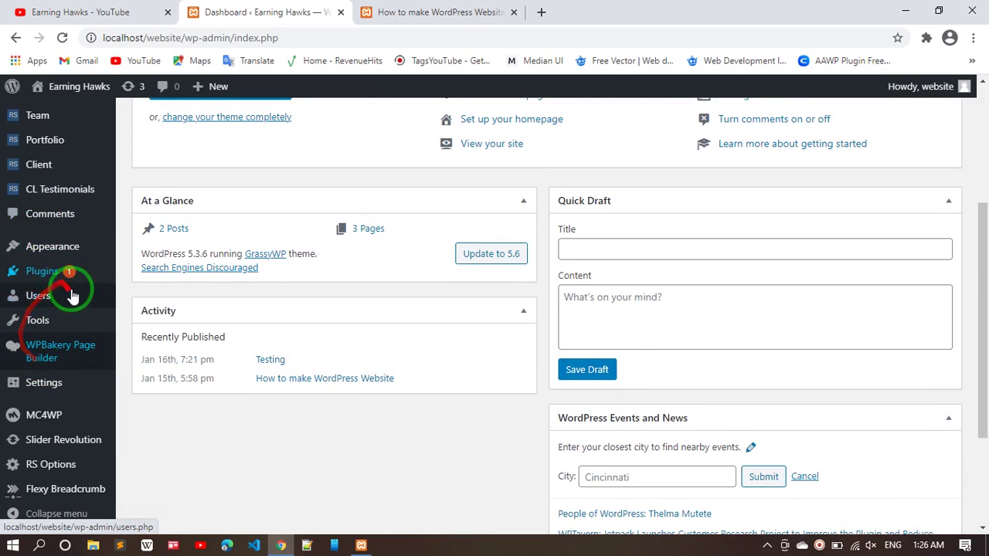
pyautogui.moveTo(82, 242)
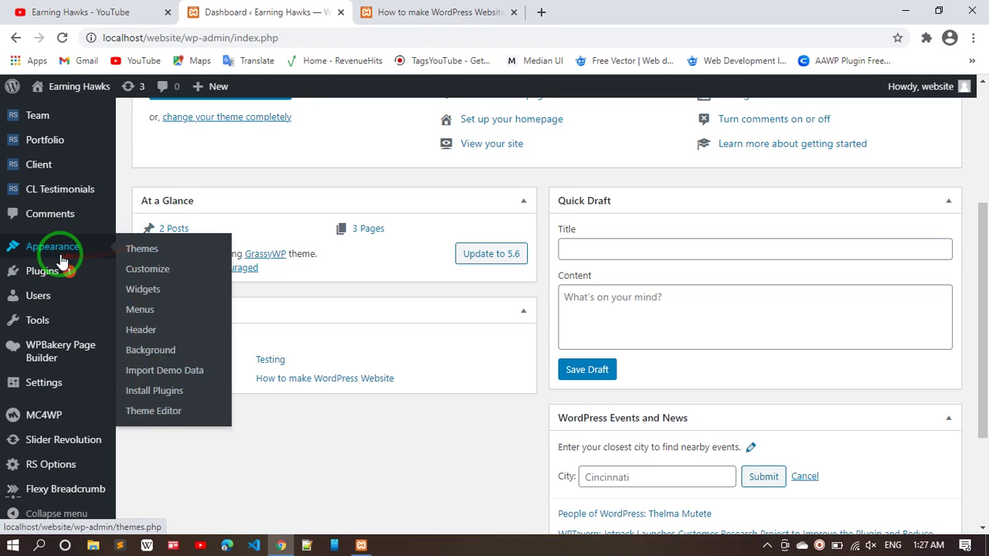
pyautogui.moveTo(50, 271)
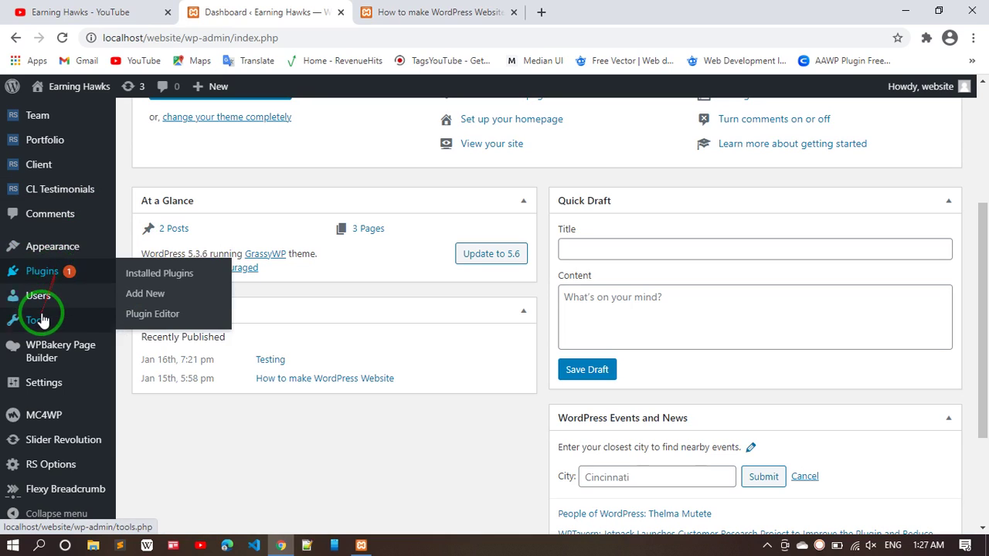
pyautogui.moveTo(48, 301)
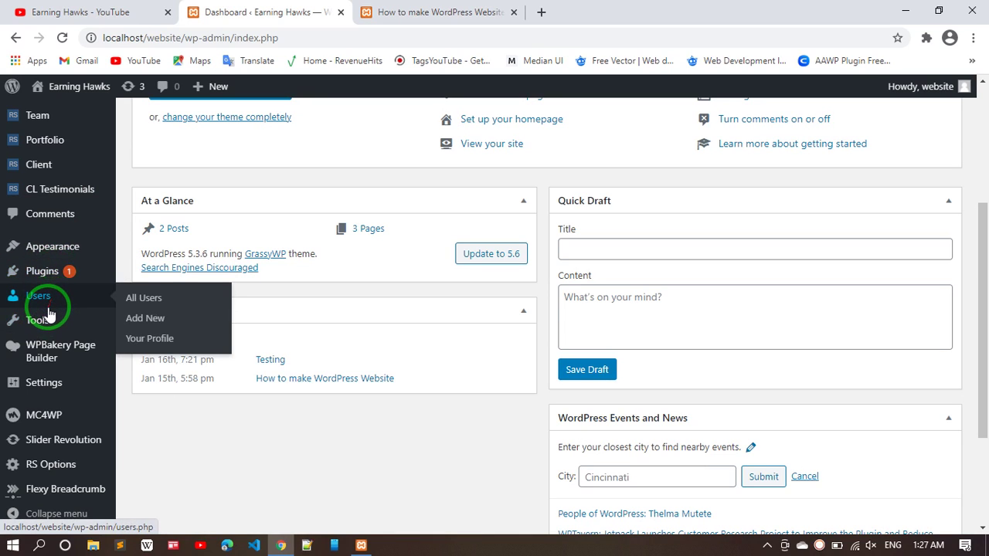
pyautogui.moveTo(39, 390)
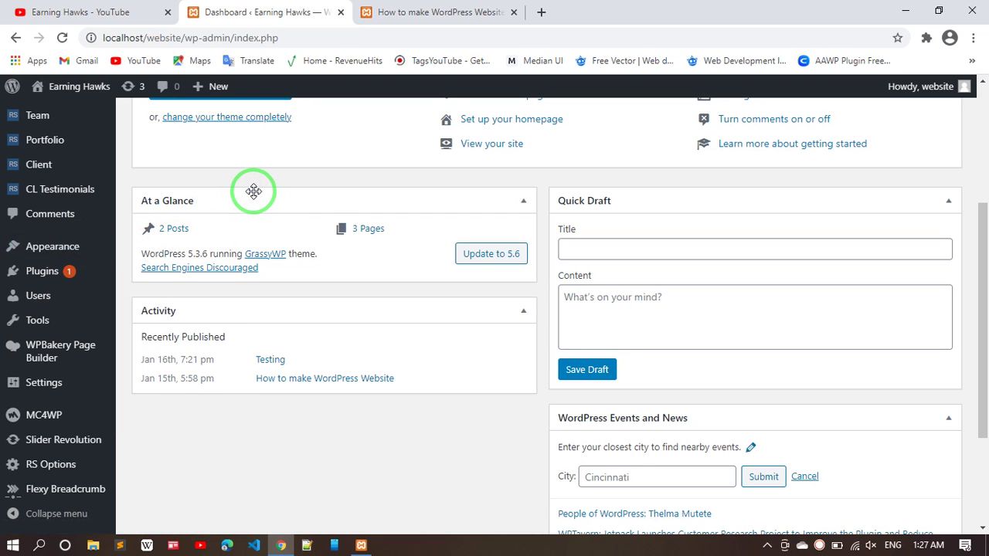
pyautogui.scroll(3, 253, 190)
pyautogui.scroll(-3, 254, 192)
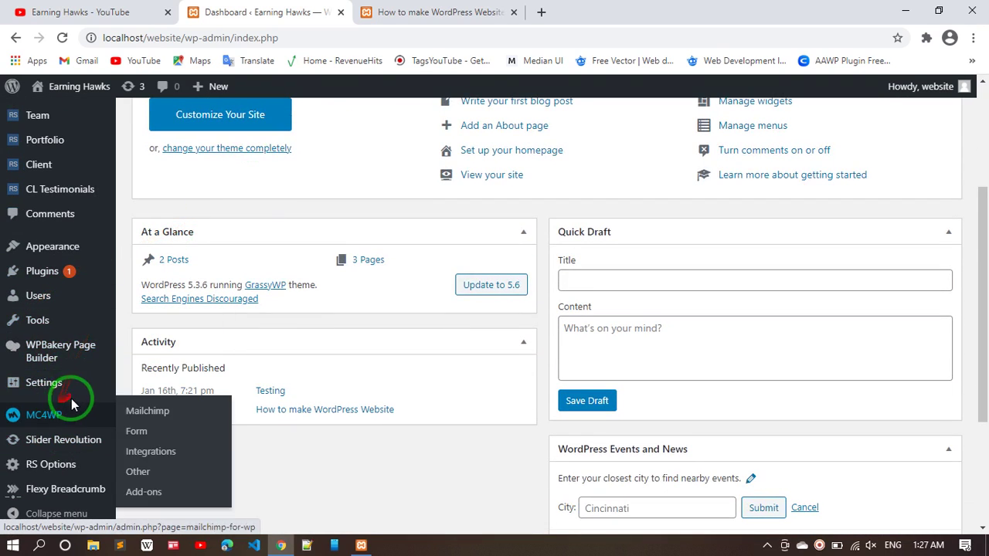
pyautogui.moveTo(101, 330)
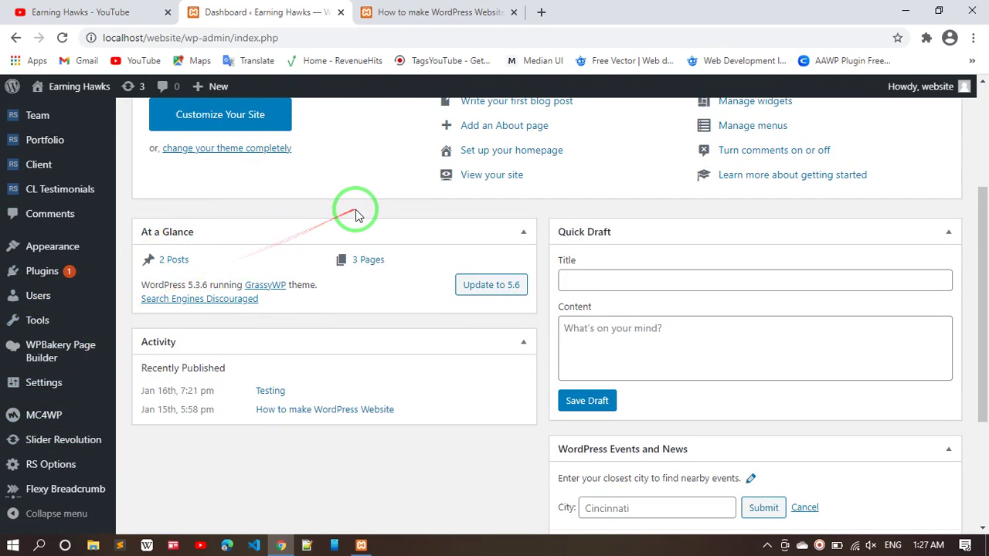
pyautogui.scroll(3, 355, 209)
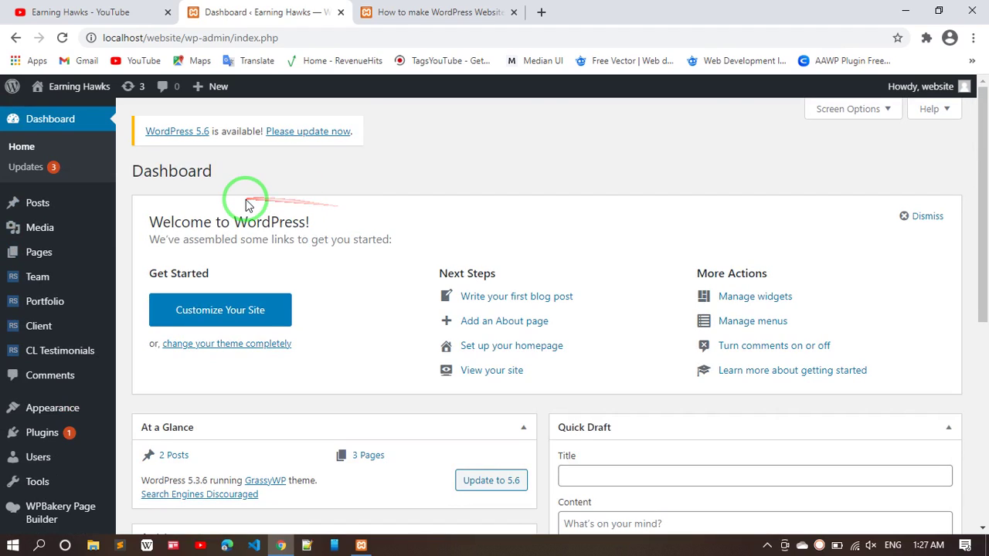